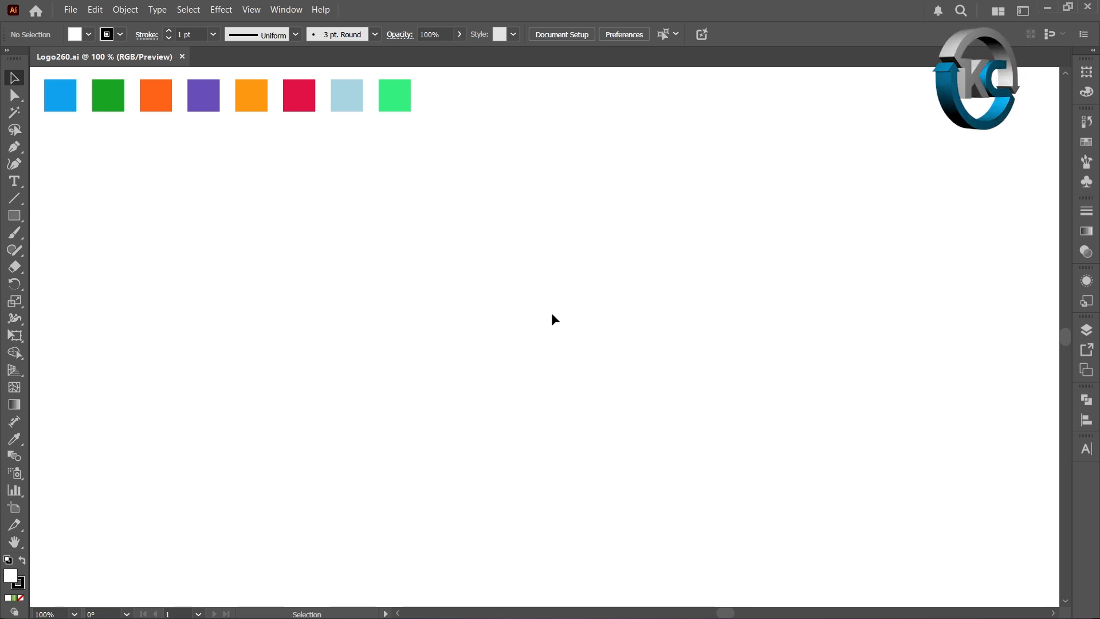
Turn on the center mark display for Artboard 1
double_click(15, 507)
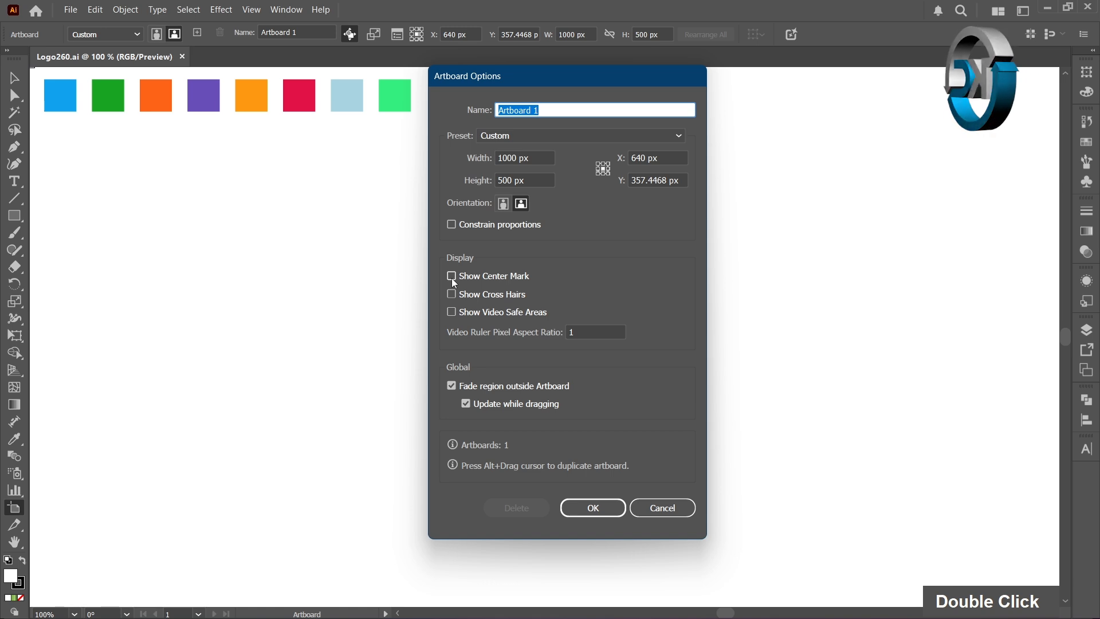
left_click(451, 276)
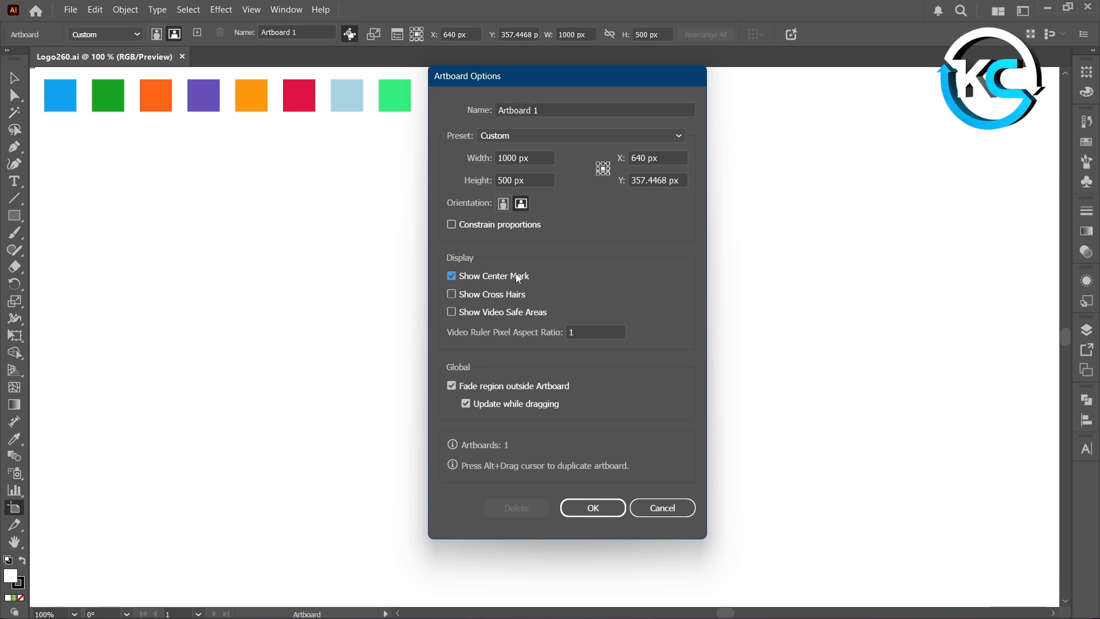
left_click(593, 507)
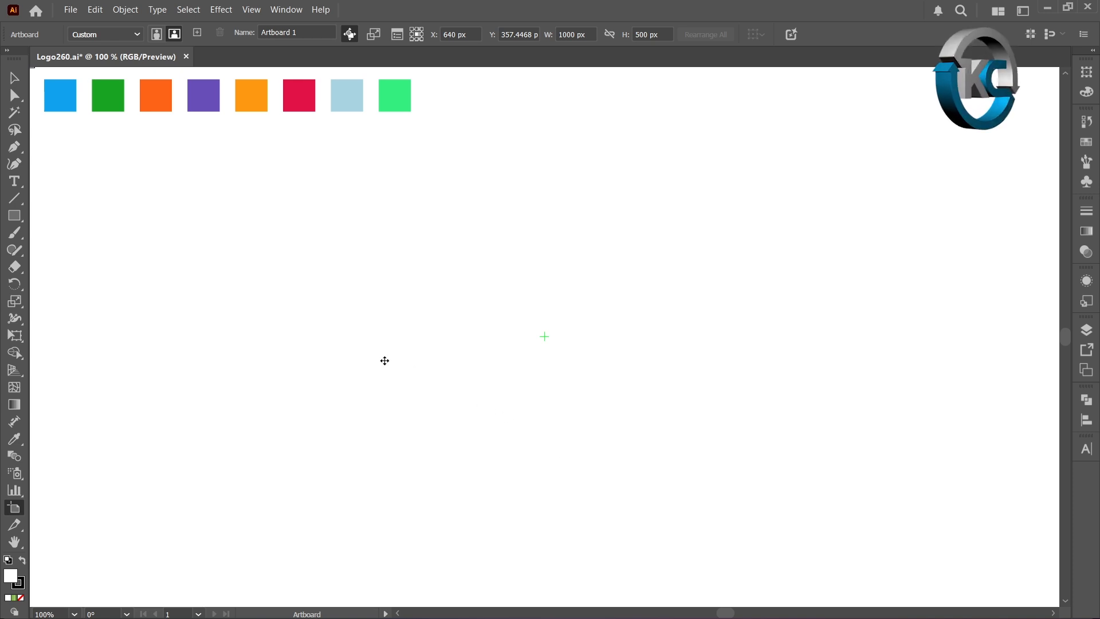
left_click(17, 83)
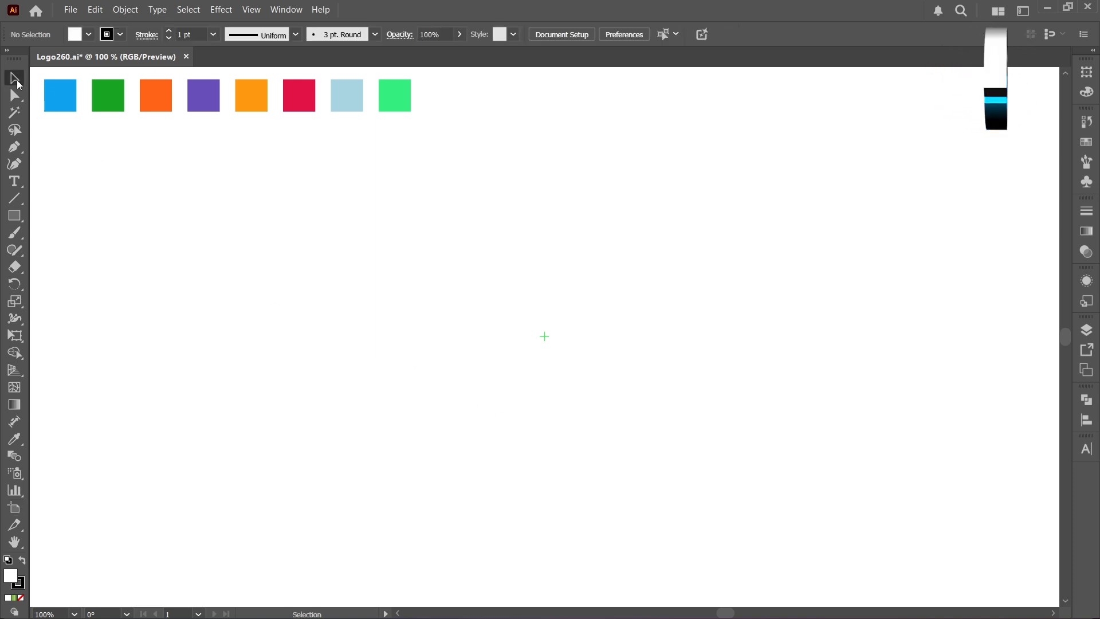
Create an unfilled 350 × 350 px rectangular grid with 9 horizontal and 9 vertical dividers, centered on the artboard's center mark, and deselect it
left_click(21, 598)
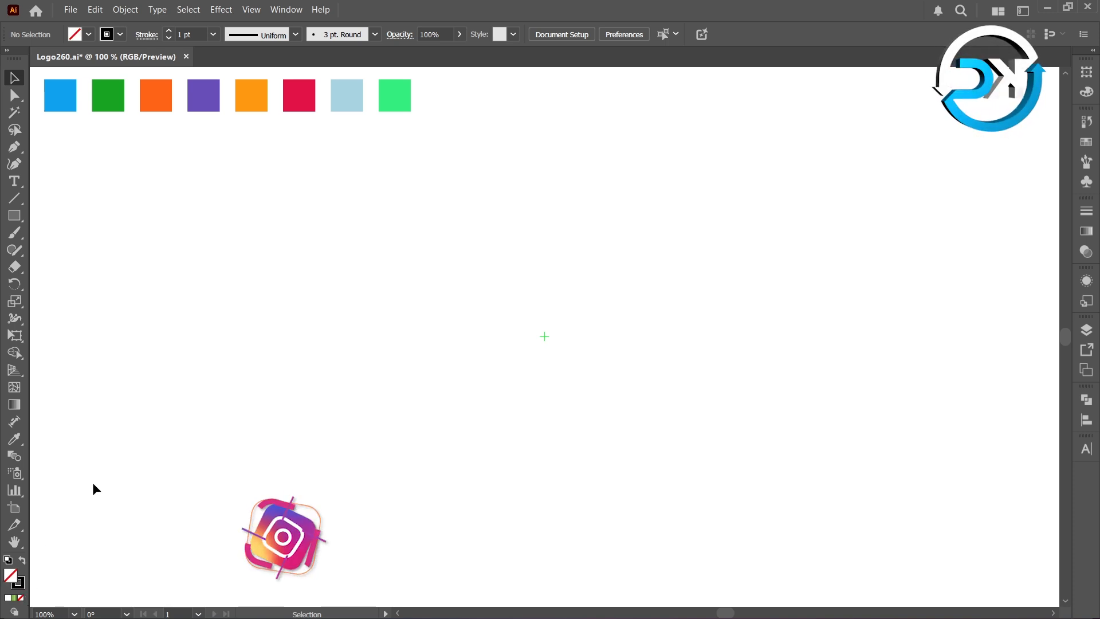
right_click(19, 199)
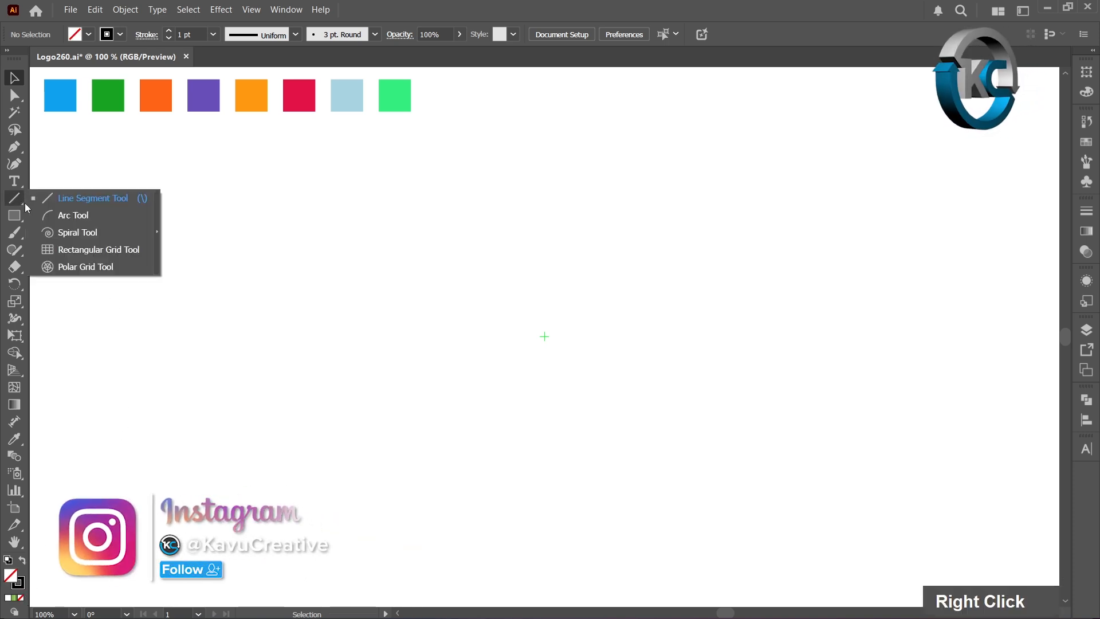
left_click(103, 250)
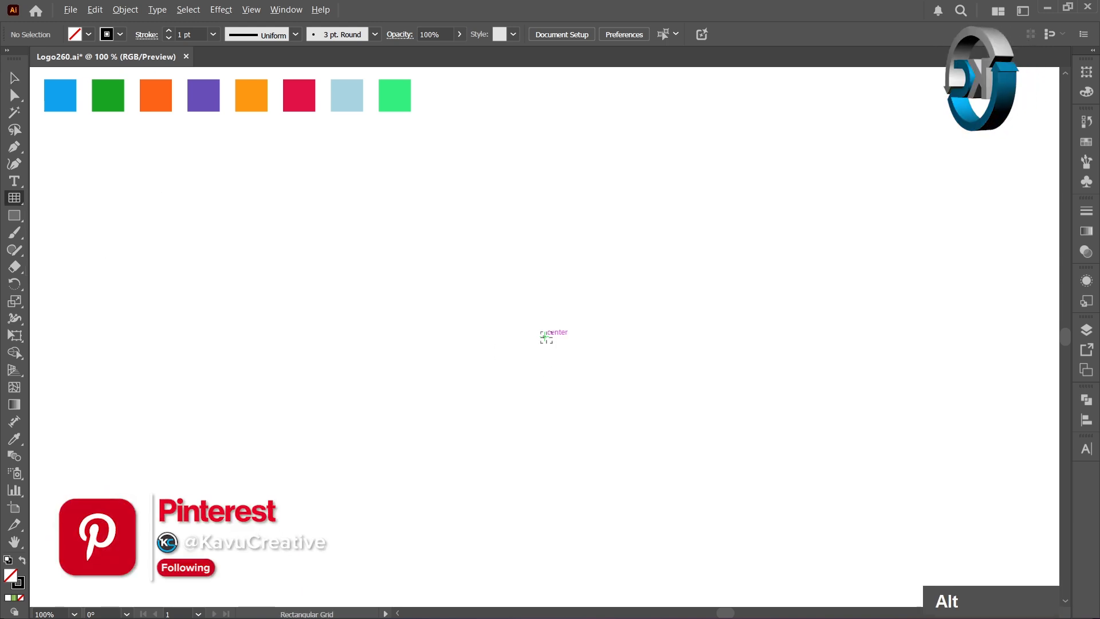
left_click(547, 337, "alt")
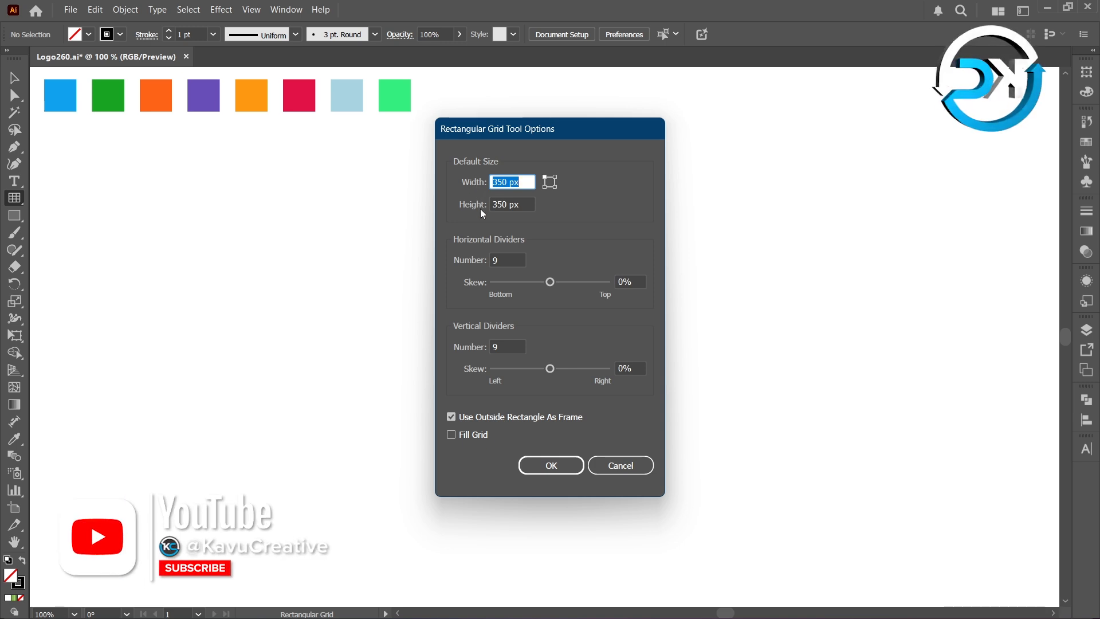
key("Tab")
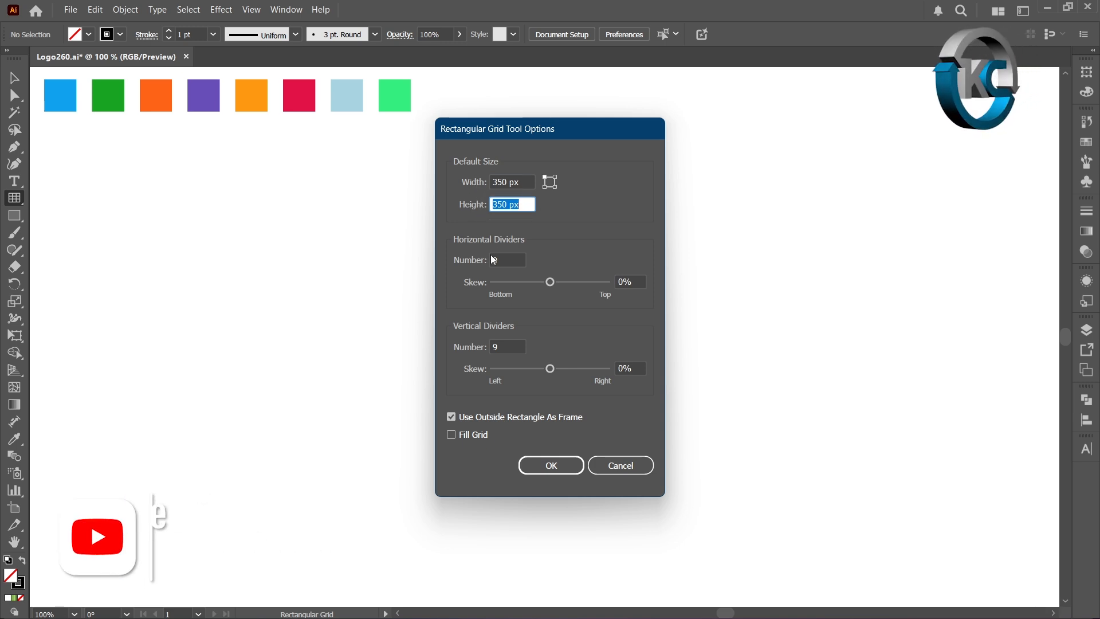
key("Tab")
key("Tab")
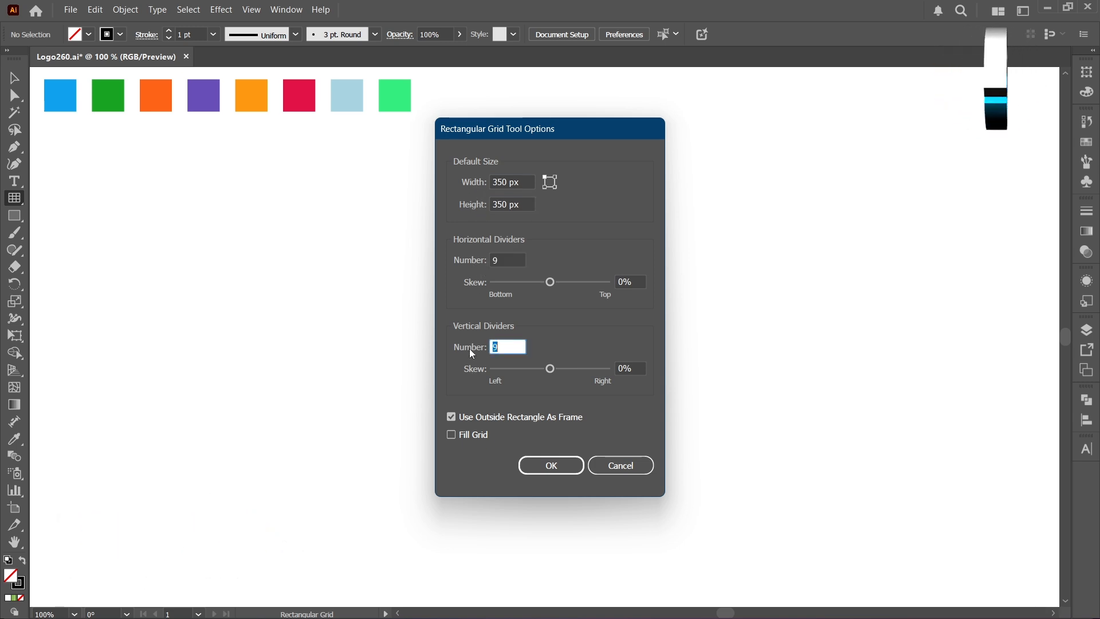
left_click(567, 466)
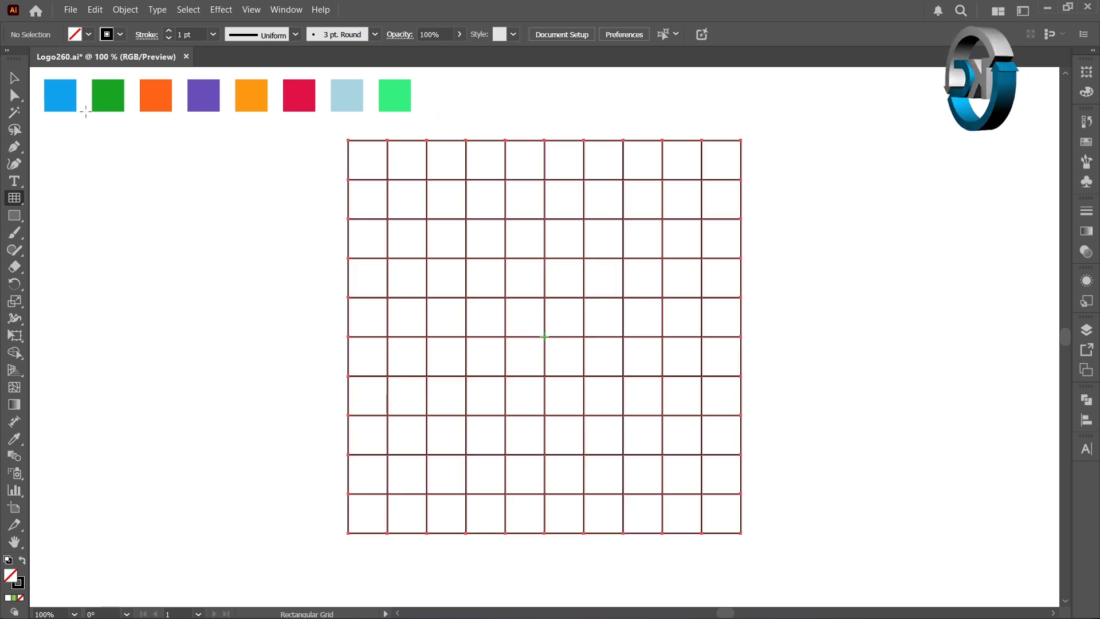
key("v")
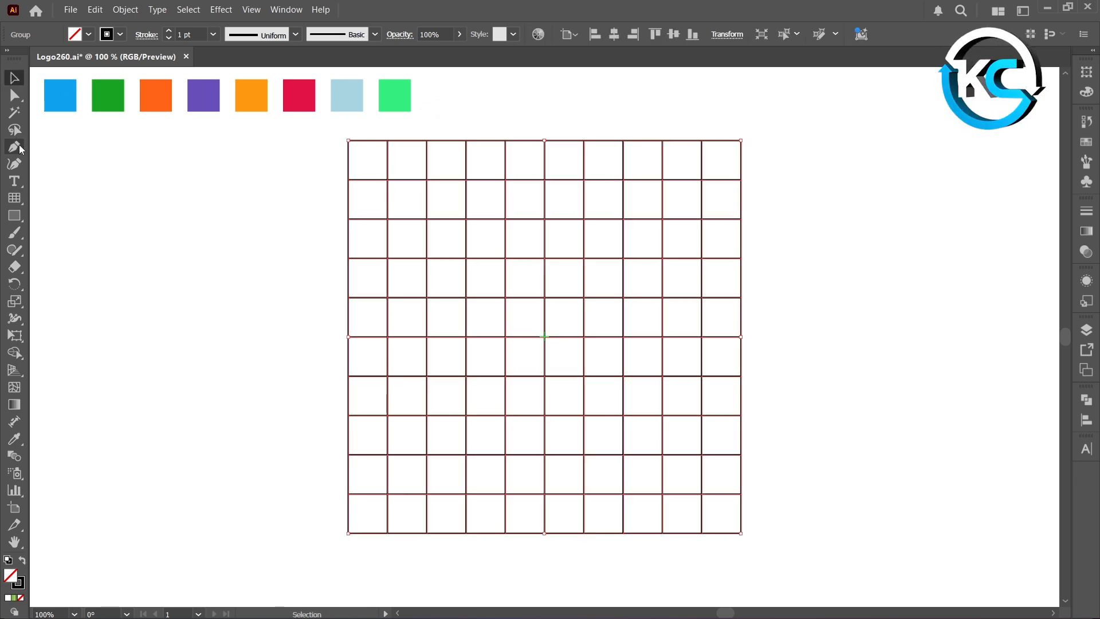
key("ctrl")
left_click(235, 187, "ctrl")
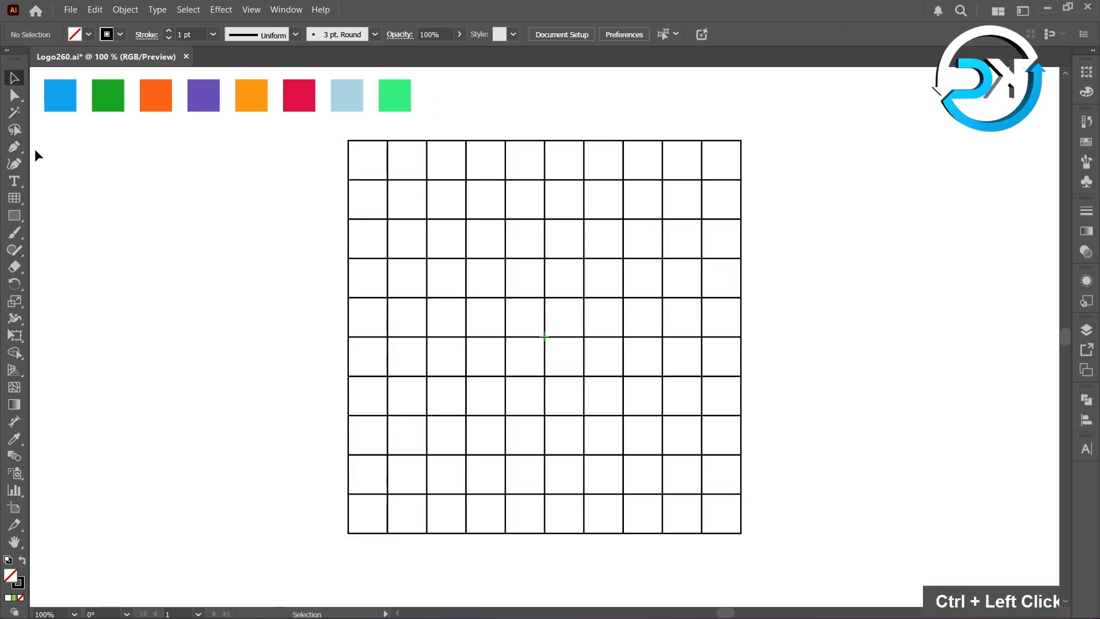
With the Pen tool, draw opposing diagonals across the sixth and eighth cells of the grid's first row, rising toward the cell between them
left_click(14, 147)
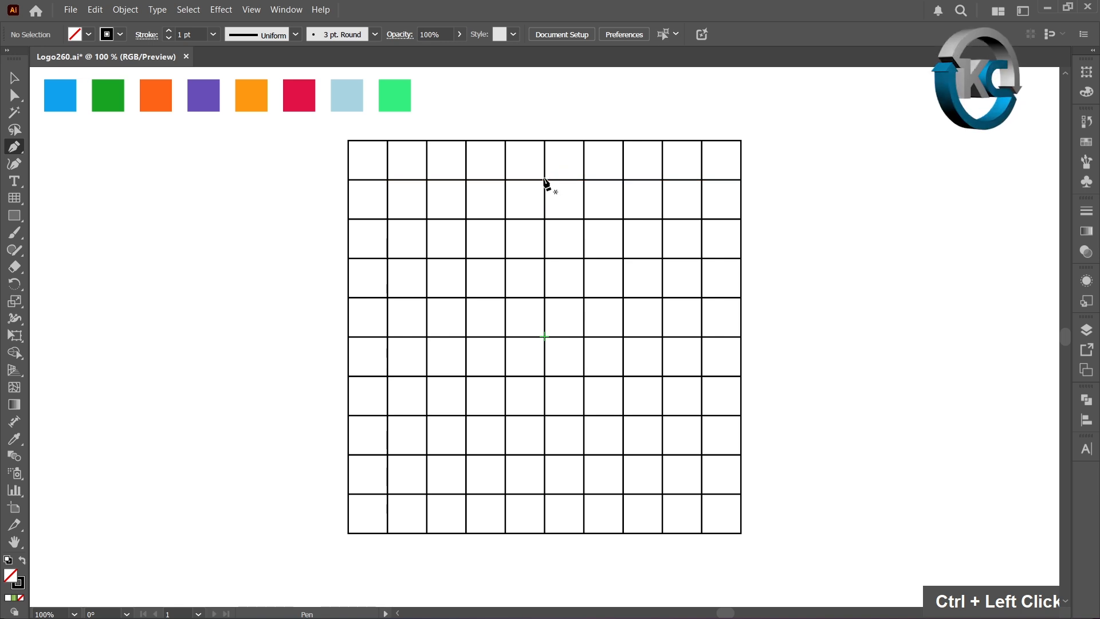
left_click(545, 180)
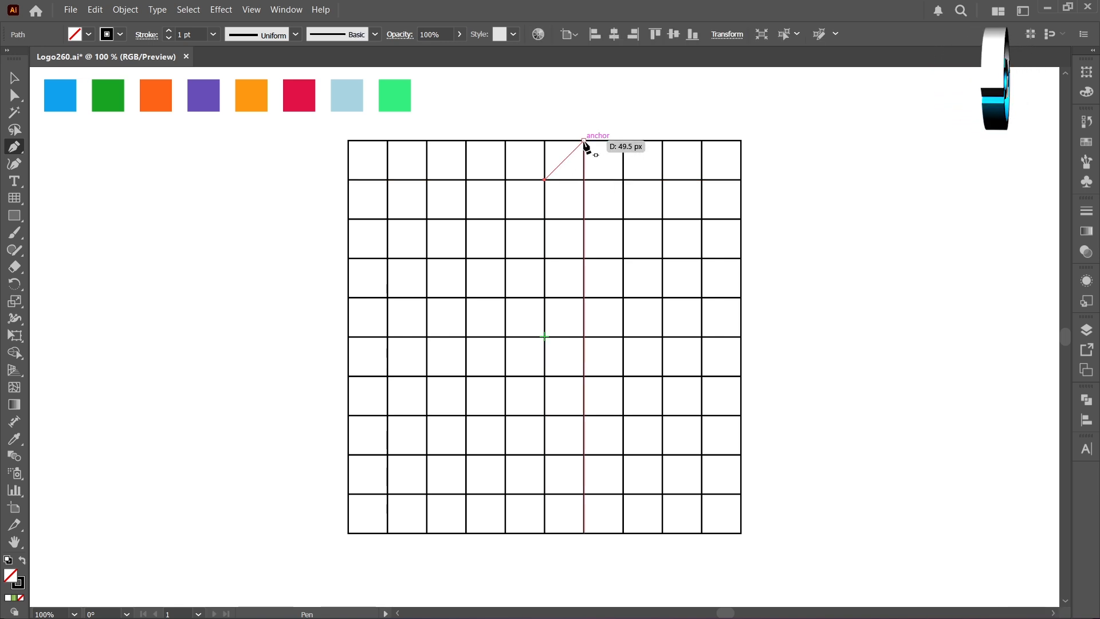
left_click(584, 140)
left_click(600, 134, "ctrl")
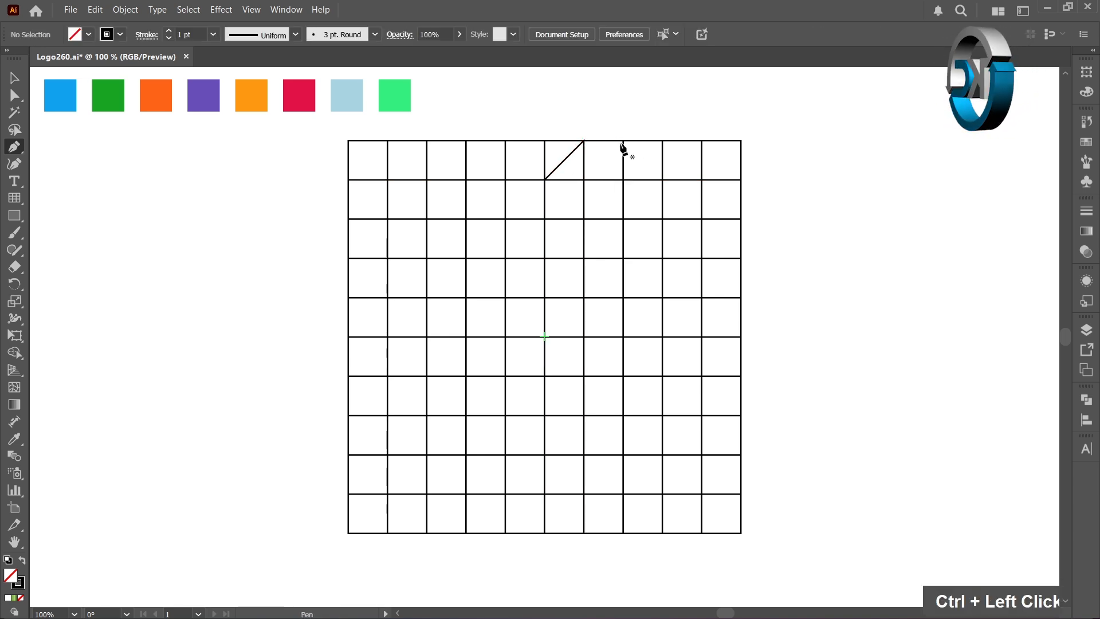
left_click(623, 140)
left_click(663, 180)
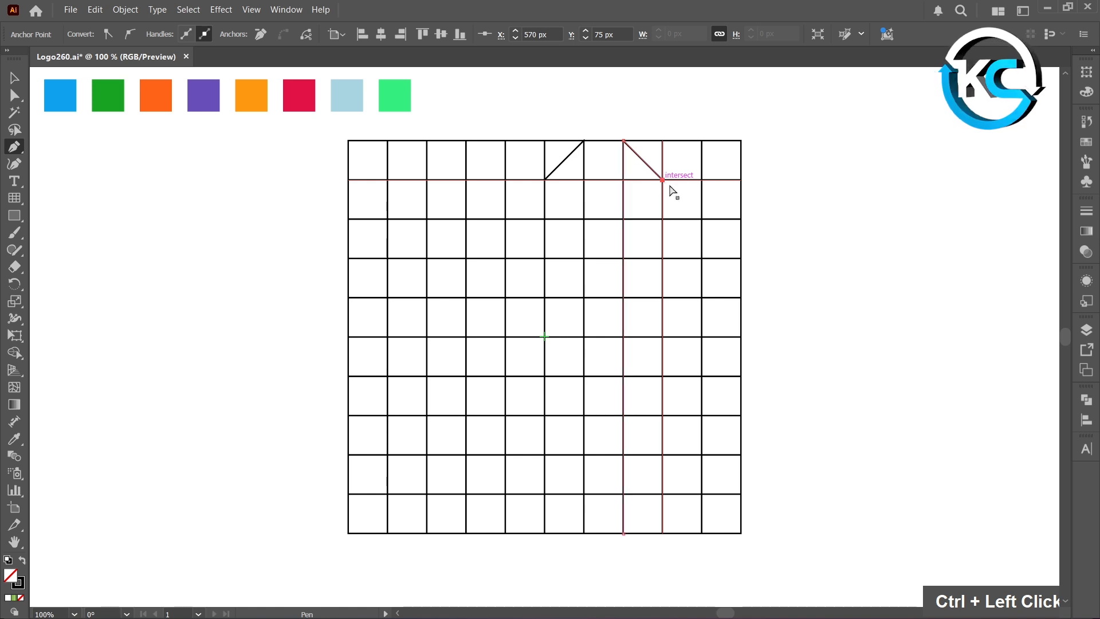
left_click(779, 243, "ctrl")
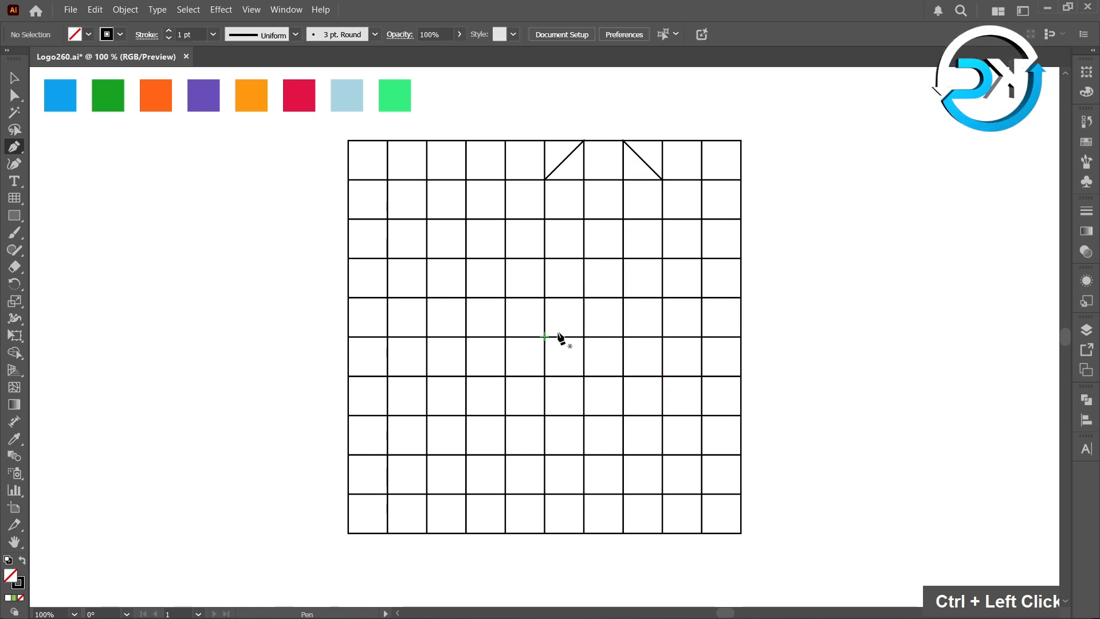
Draw a diagonal line from the grid's center to the intersection three cells up and three cells right
left_click(545, 337)
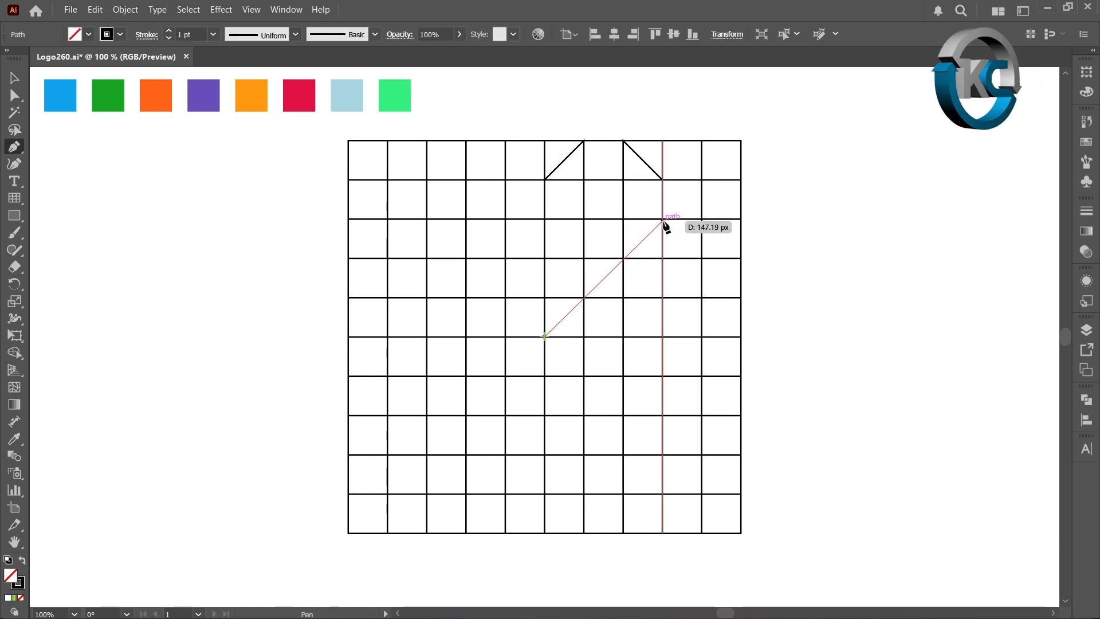
left_click(662, 219)
left_click(764, 255, "ctrl")
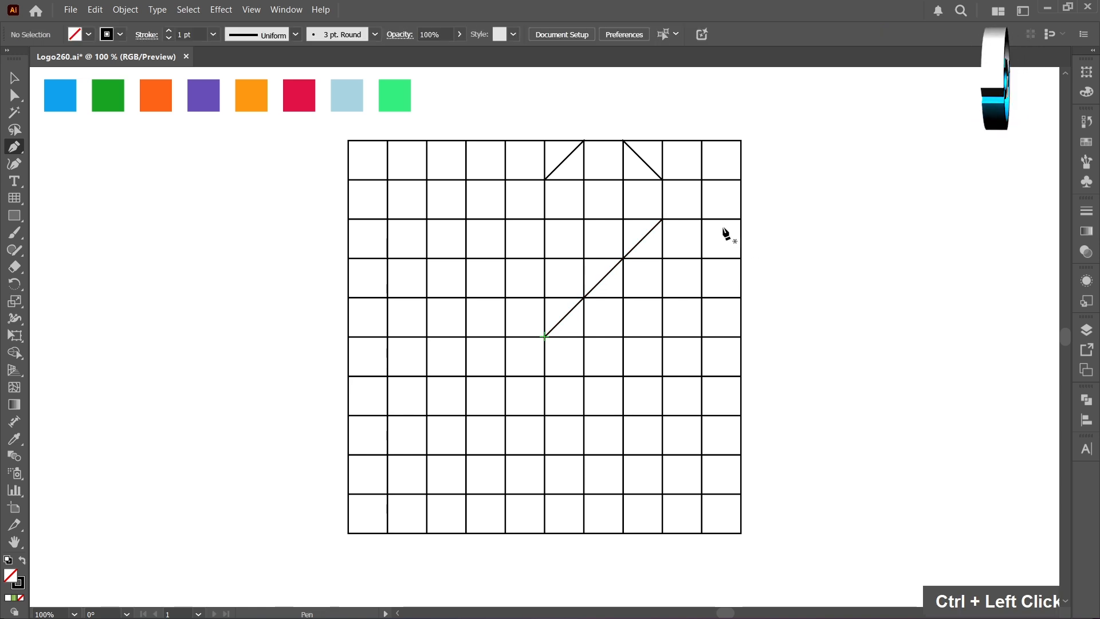
Draw opposing diagonals across the third-row and fifth-row cells of the grid's rightmost column to chamfer its outer corners
left_click(702, 220)
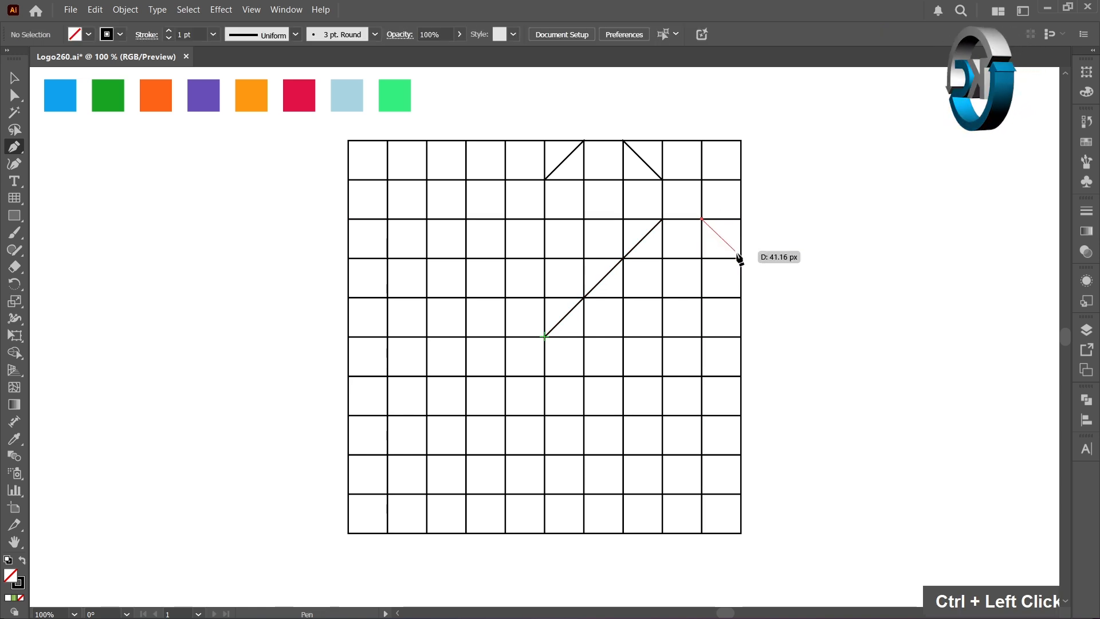
left_click(741, 258)
left_click(746, 299, "ctrl")
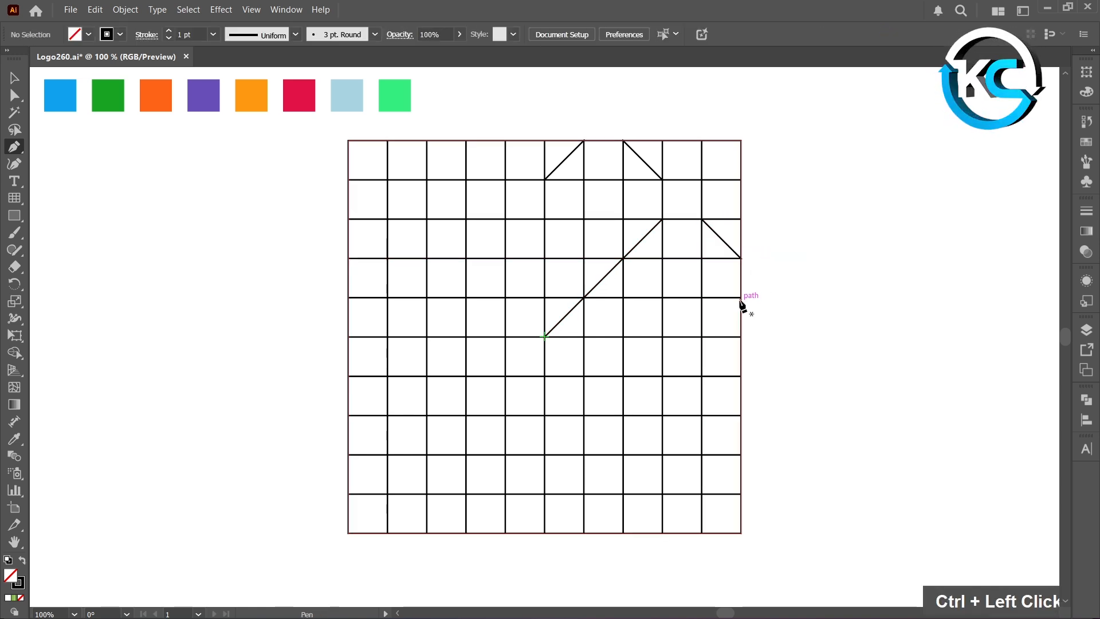
left_click(741, 298)
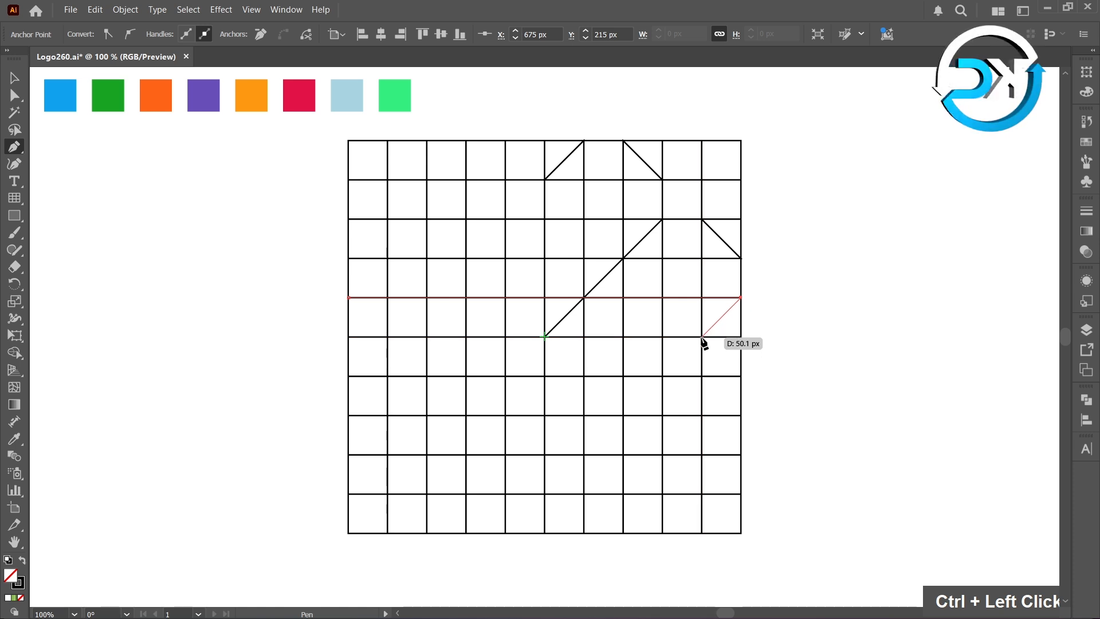
left_click(702, 337)
left_click(776, 339, "ctrl")
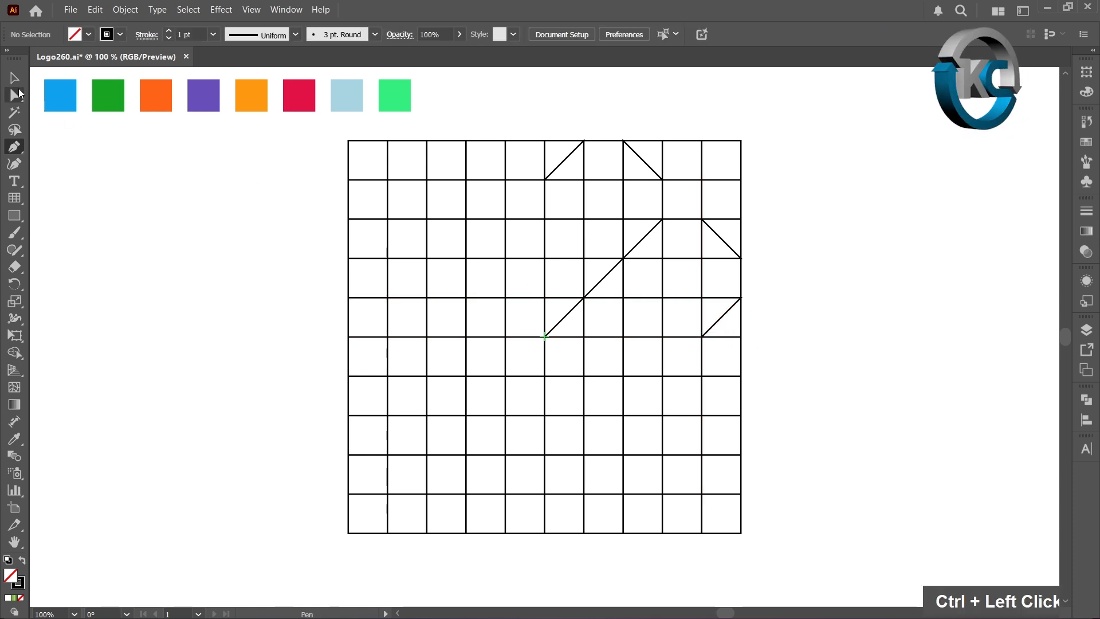
With Shape Builder, merge the cells on each side of the long diagonal into two black, stroke-free shapes and remove the four cells around the grid's center
key("v")
double_click(85, 172)
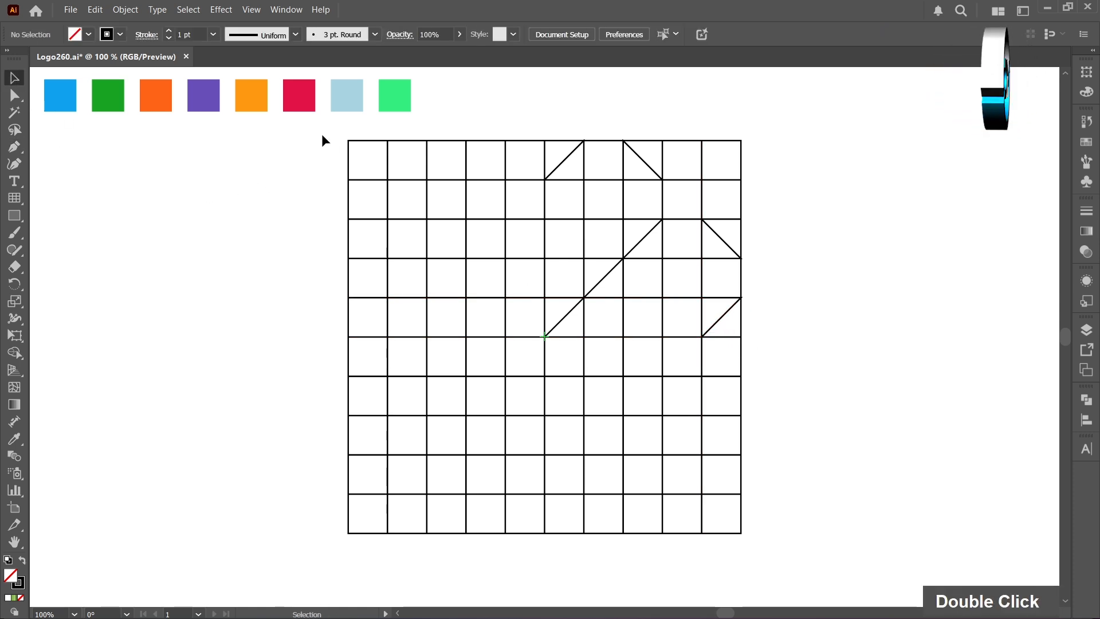
left_click_drag(322, 135, 801, 555)
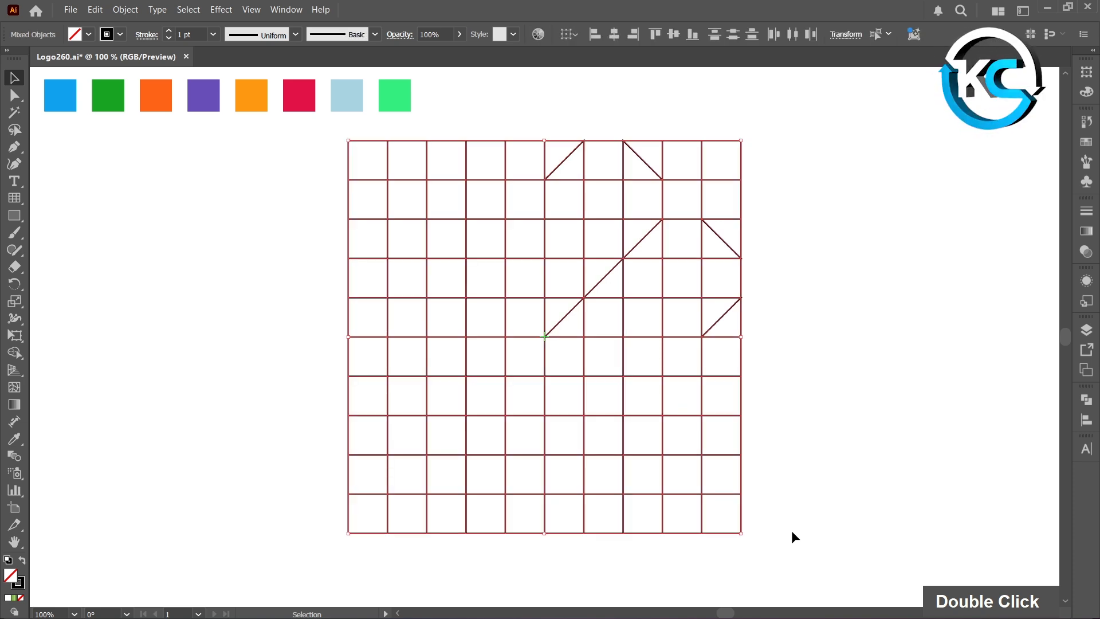
left_click(15, 355)
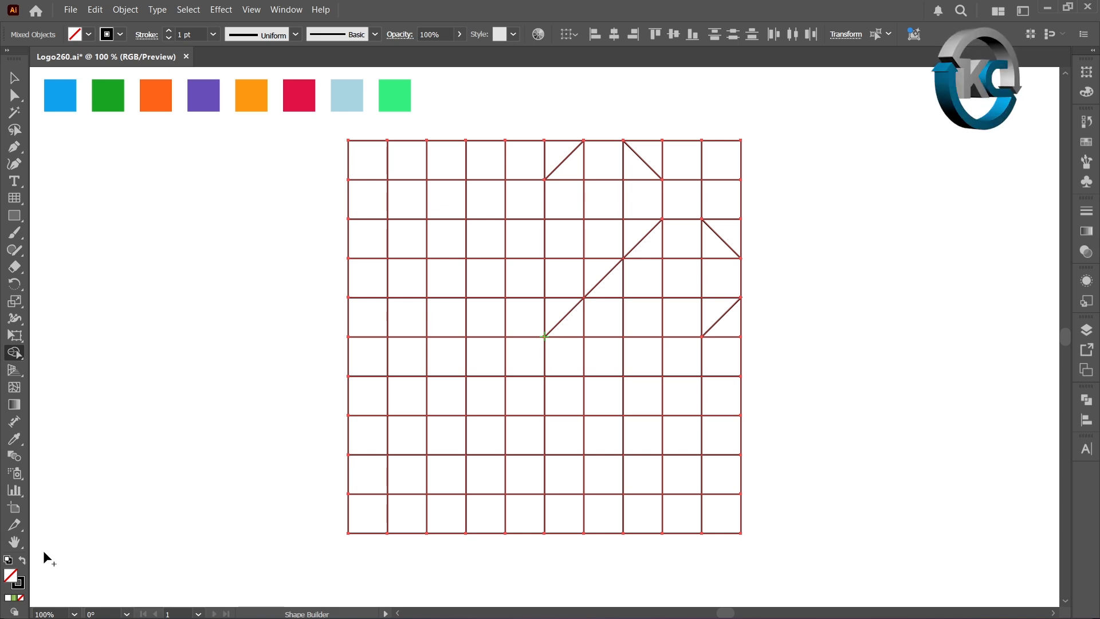
left_click(23, 566)
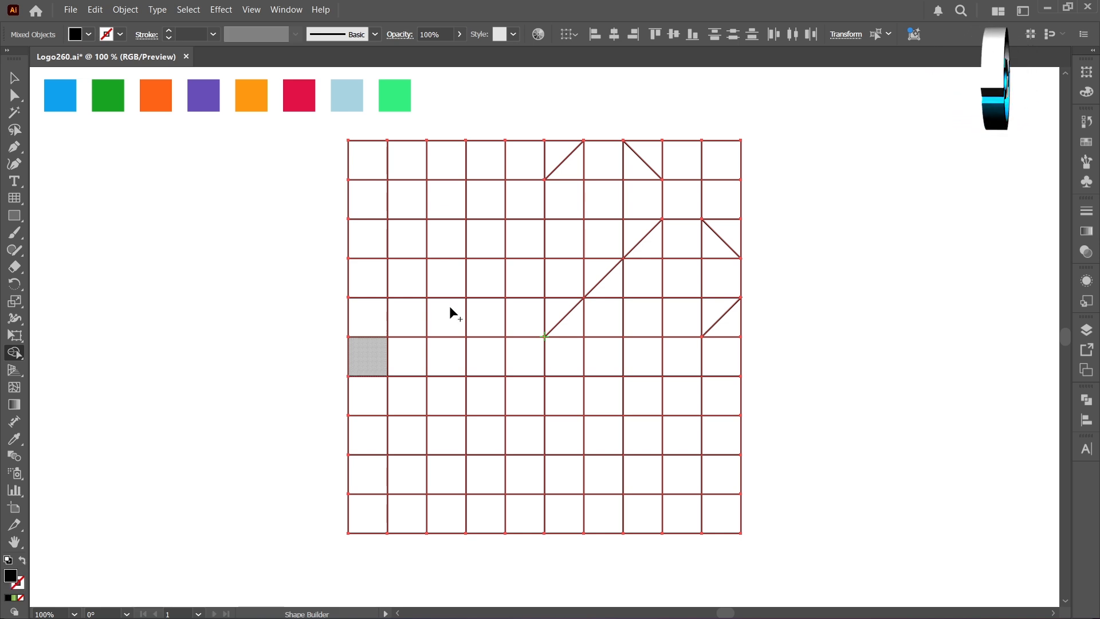
mouse_move(582, 167)
left_mouse_down()
mouse_move(568, 236)
mouse_move(576, 270)
mouse_move(631, 212)
mouse_move(627, 173)
mouse_move(606, 170)
mouse_move(606, 205)
mouse_move(713, 285)
left_mouse_up()
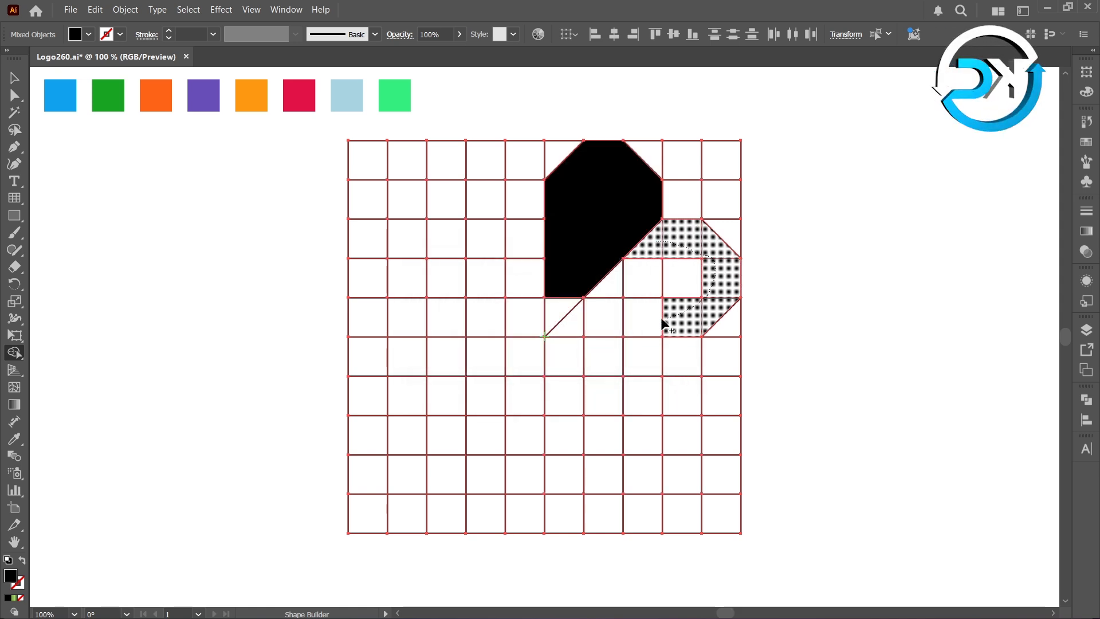
mouse_move(664, 324)
left_mouse_down()
mouse_move(621, 322)
mouse_move(617, 299)
mouse_move(635, 280)
mouse_move(676, 288)
left_mouse_up()
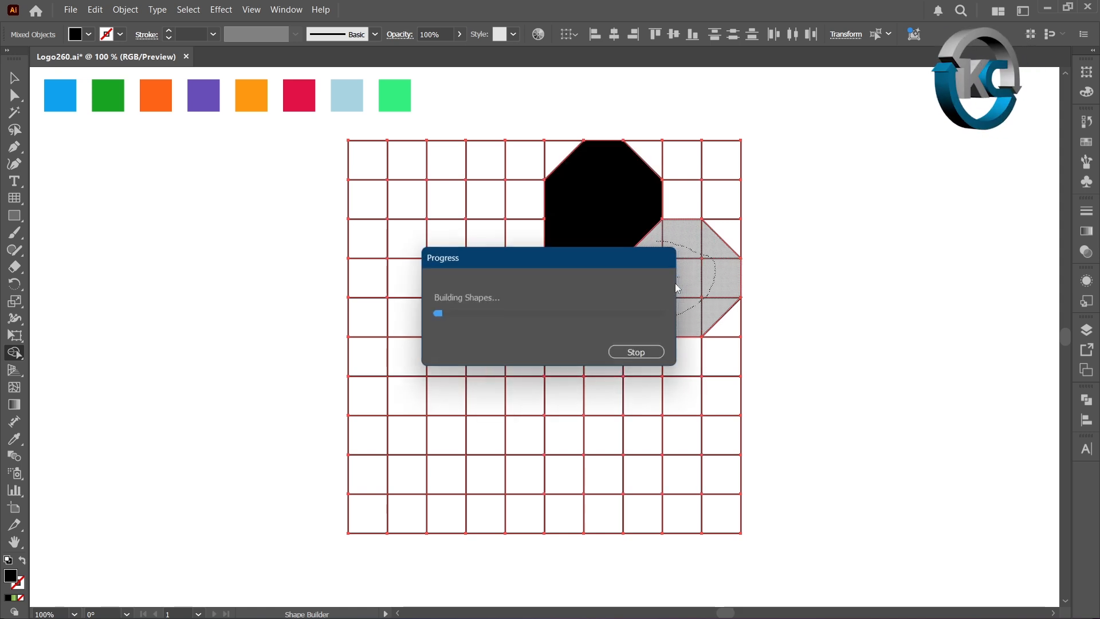
mouse_move(563, 325)
left_mouse_down()
mouse_move(541, 314)
mouse_move(525, 330)
mouse_move(552, 327)
left_mouse_up()
left_click(15, 78)
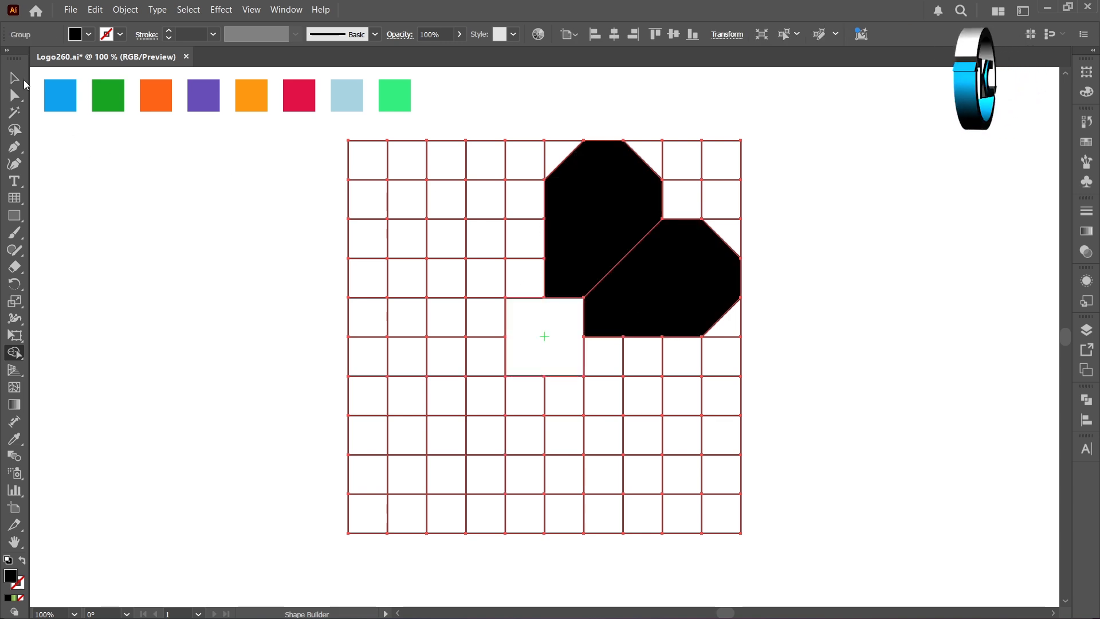
Ungroup the merged grid artwork and clear the selection
right_click(701, 252)
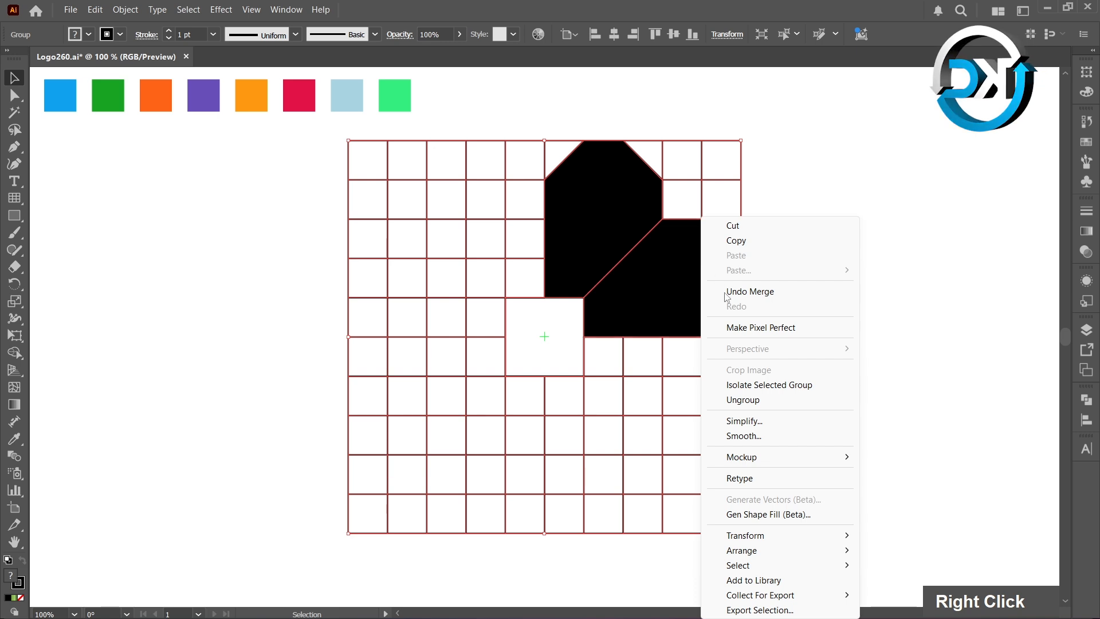
left_click(755, 400)
left_click(828, 327)
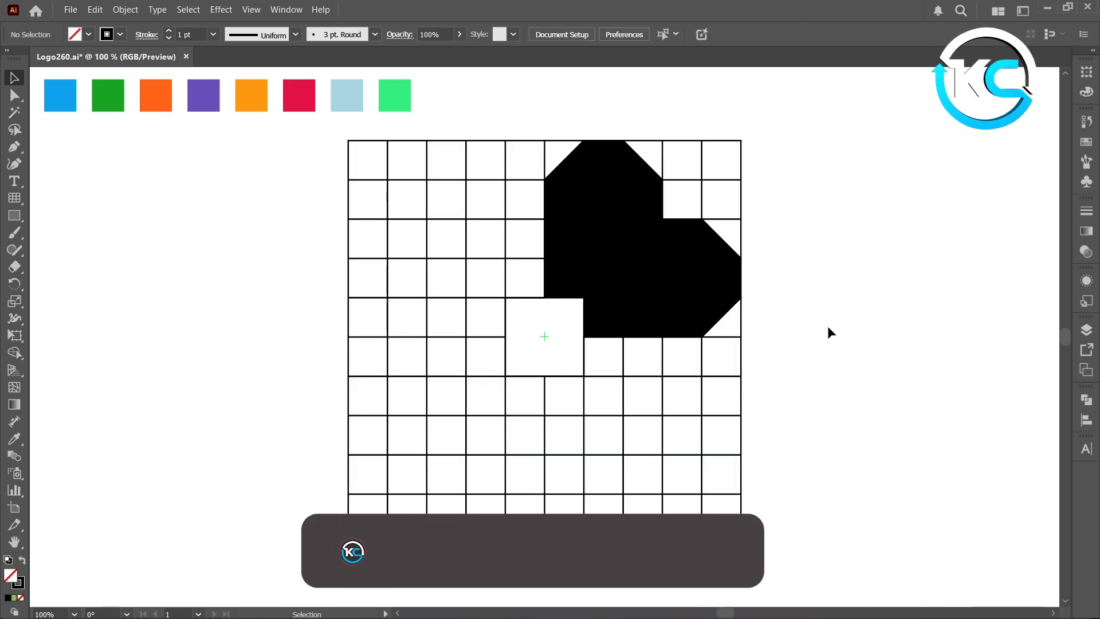
Delete all the grid cells, keeping only the two black merged shapes
key("ctrl+a")
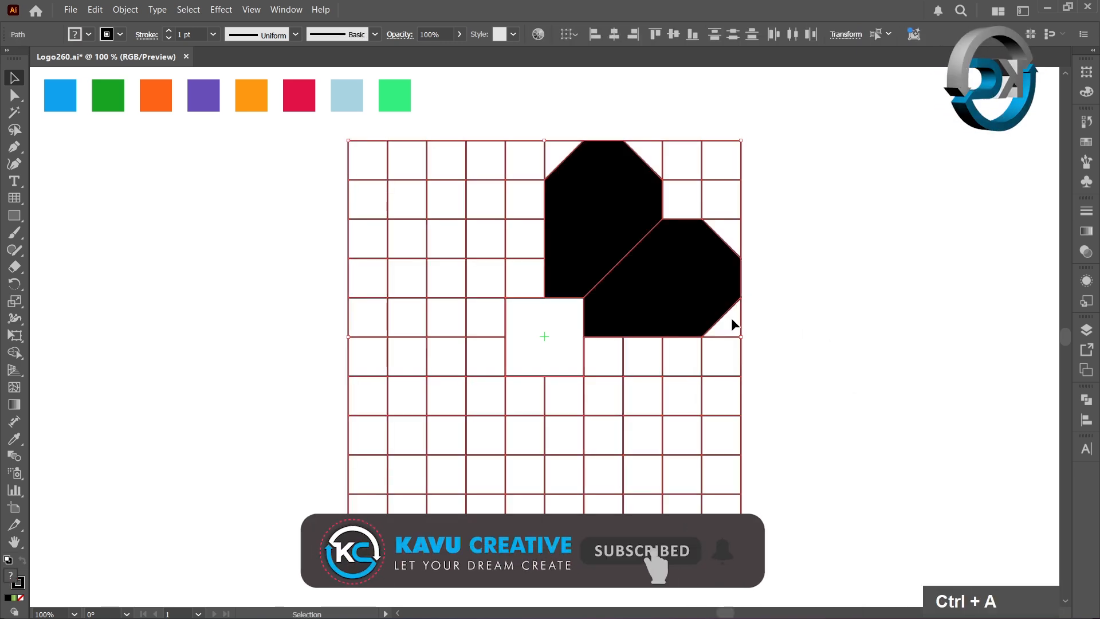
key("shift")
left_click(683, 303, "shift")
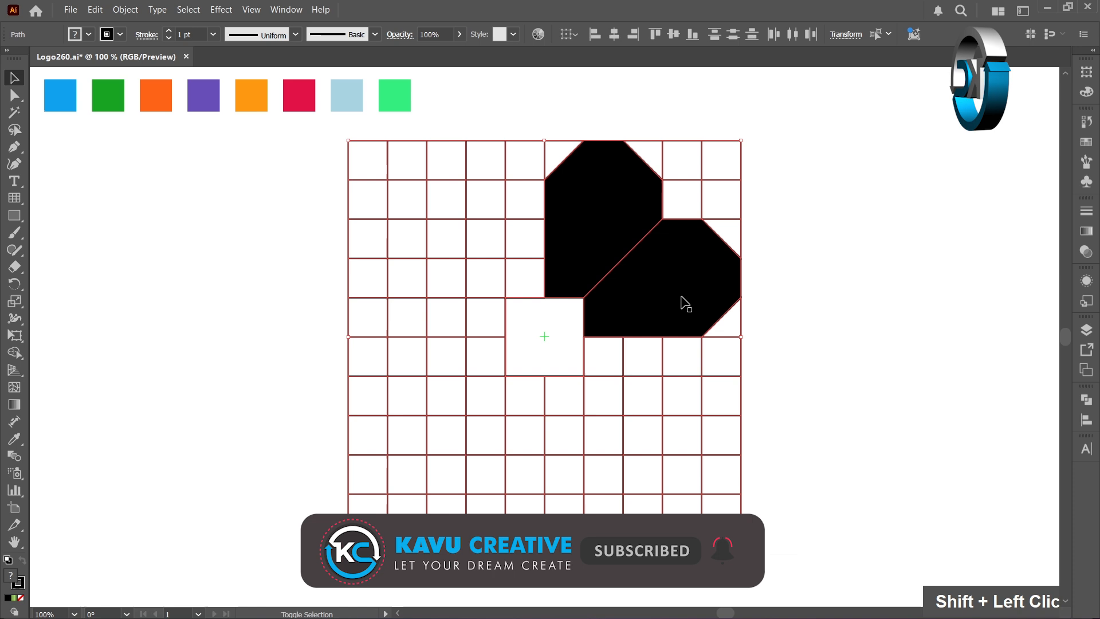
left_click(607, 235, "shift")
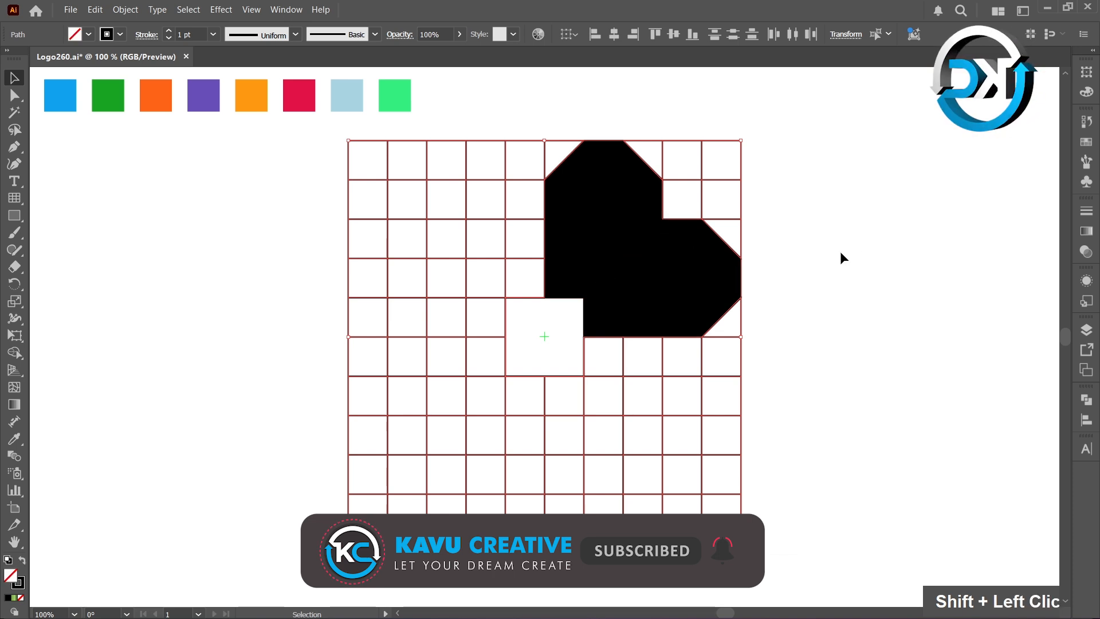
key("Delete")
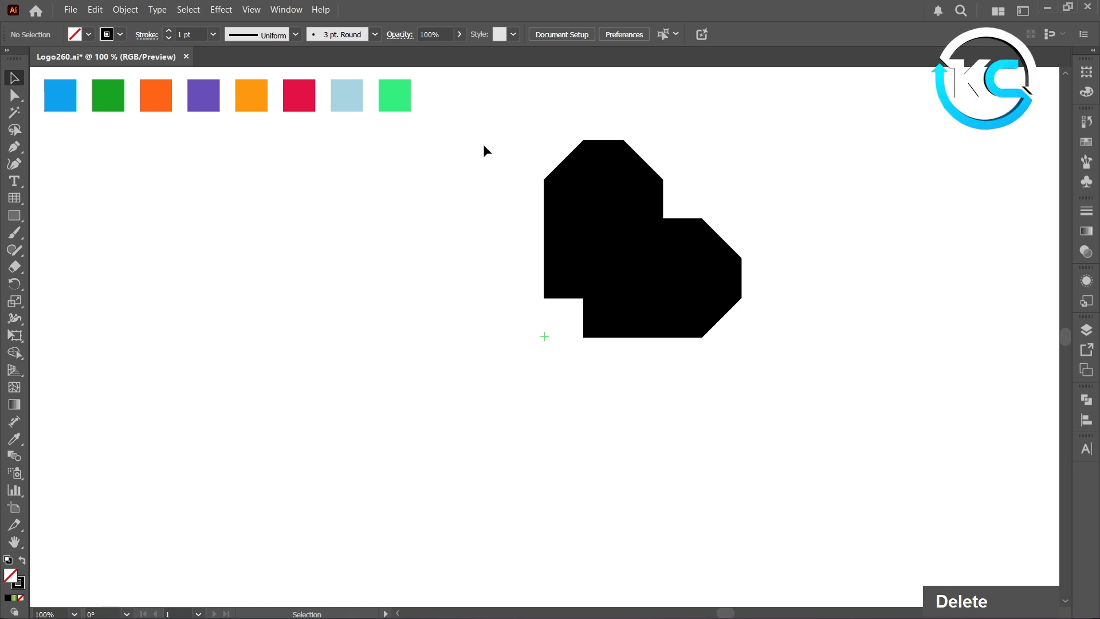
Rotate a copy of both black shapes 90° around the former grid center and repeat the transformation twice to complete an eight-petal flower
left_click_drag(517, 143, 754, 337)
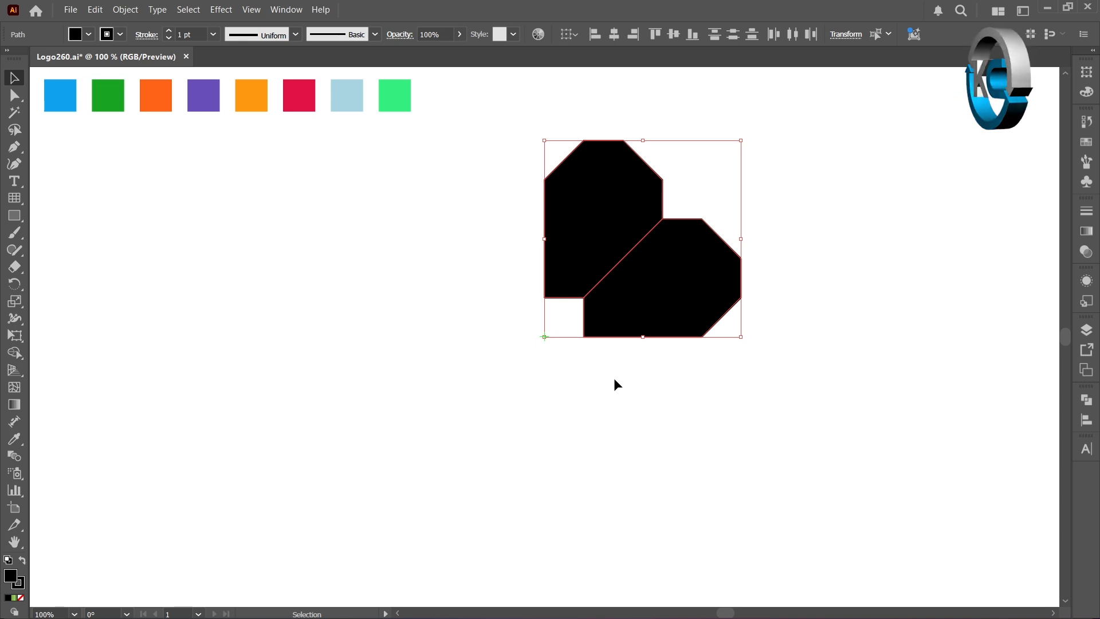
key("r")
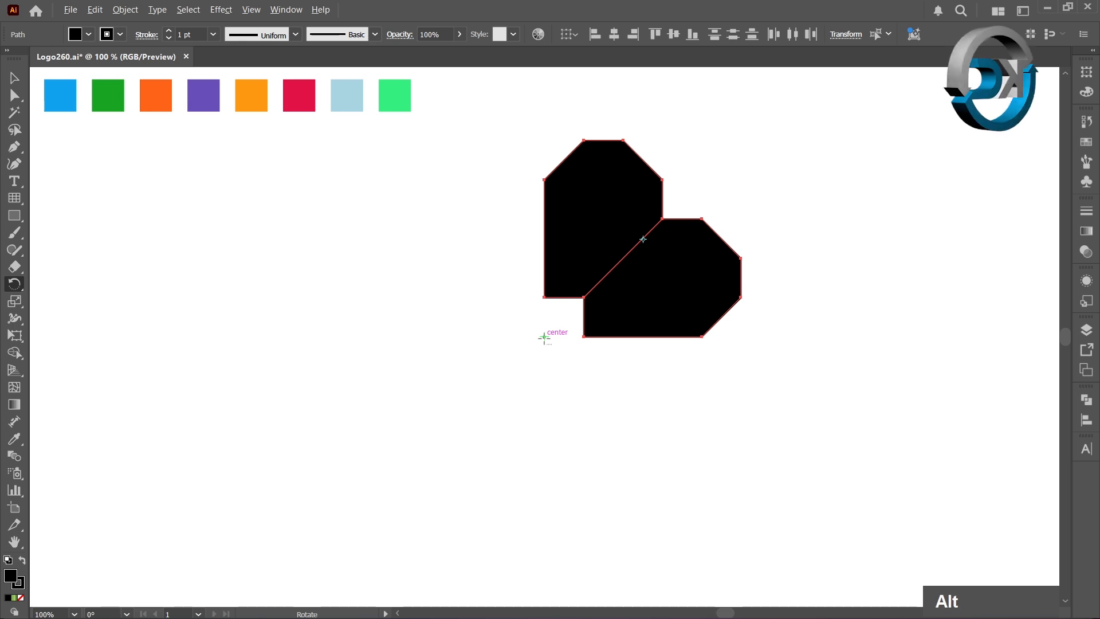
left_click(544, 337, "alt")
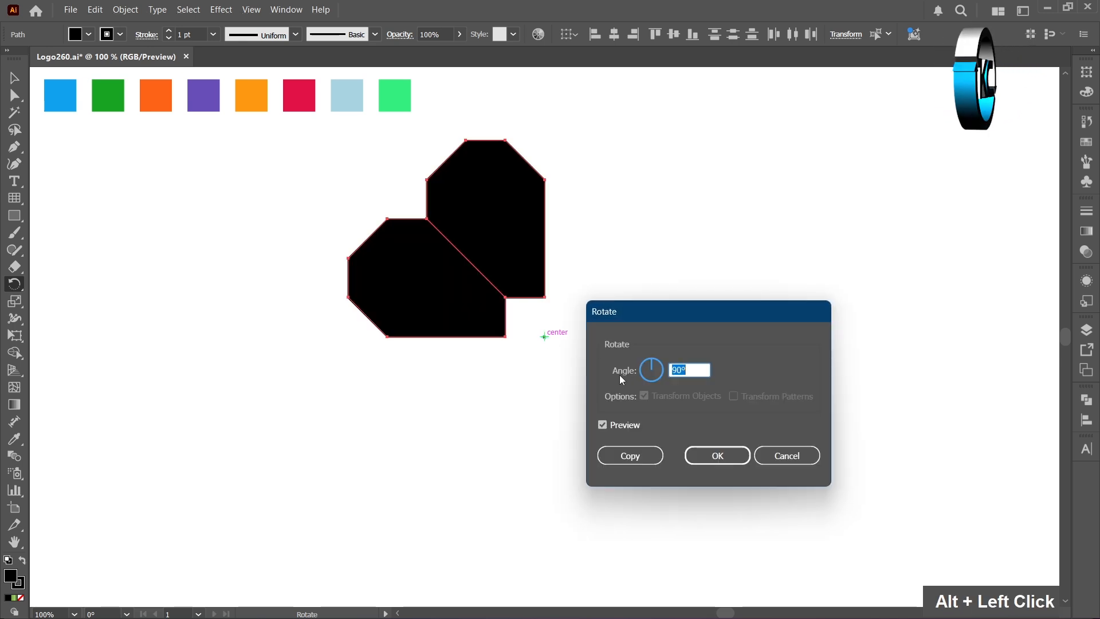
left_click(643, 457)
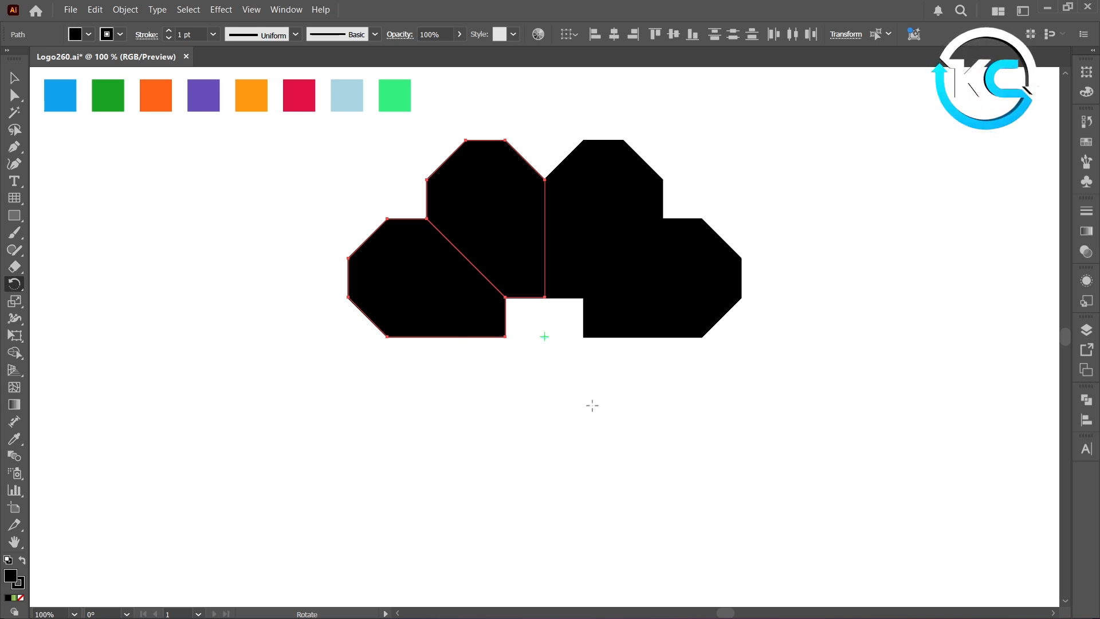
key("ctrl+d")
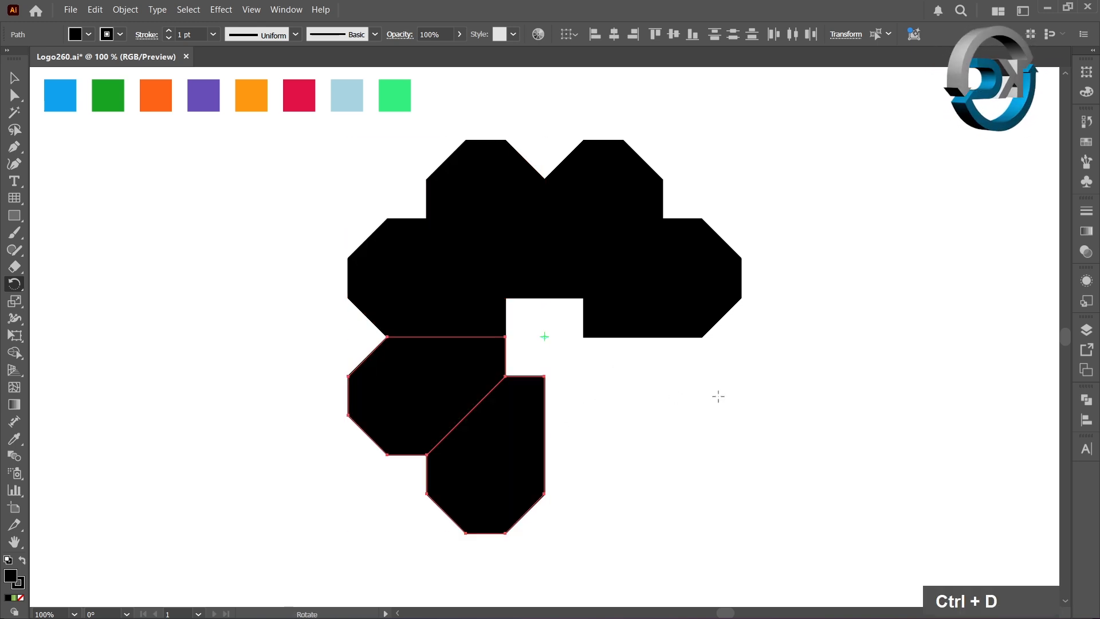
key("ctrl+d")
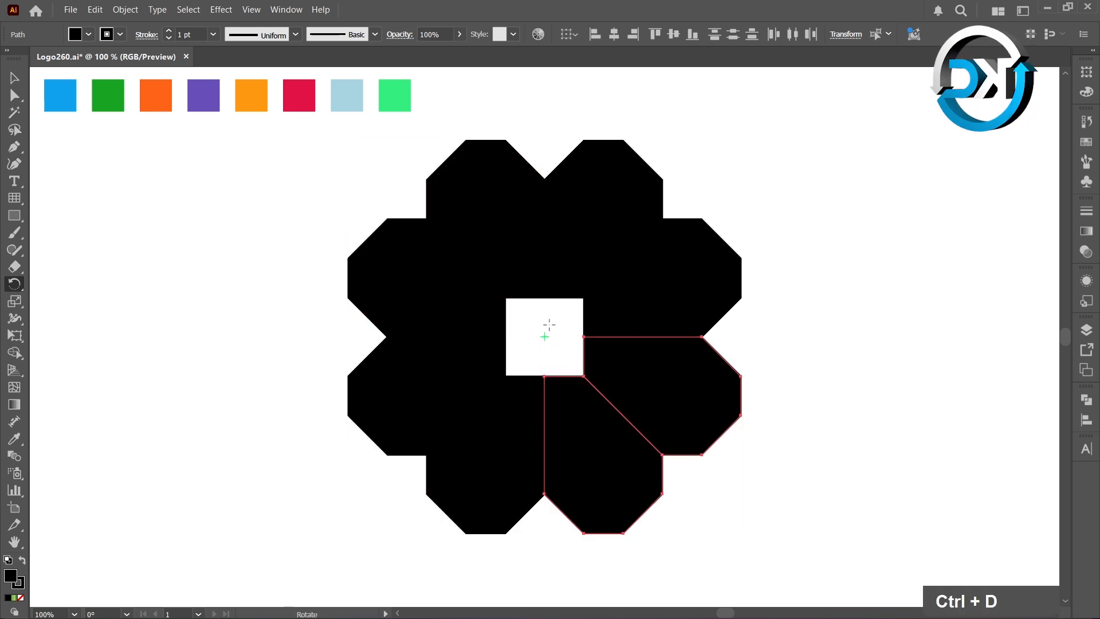
With the Eyedropper, color the upper-left top petal from the blue swatch and the upper-right top petal from the dark green swatch
left_click(15, 79)
left_click(214, 216)
left_click(489, 221)
key("i")
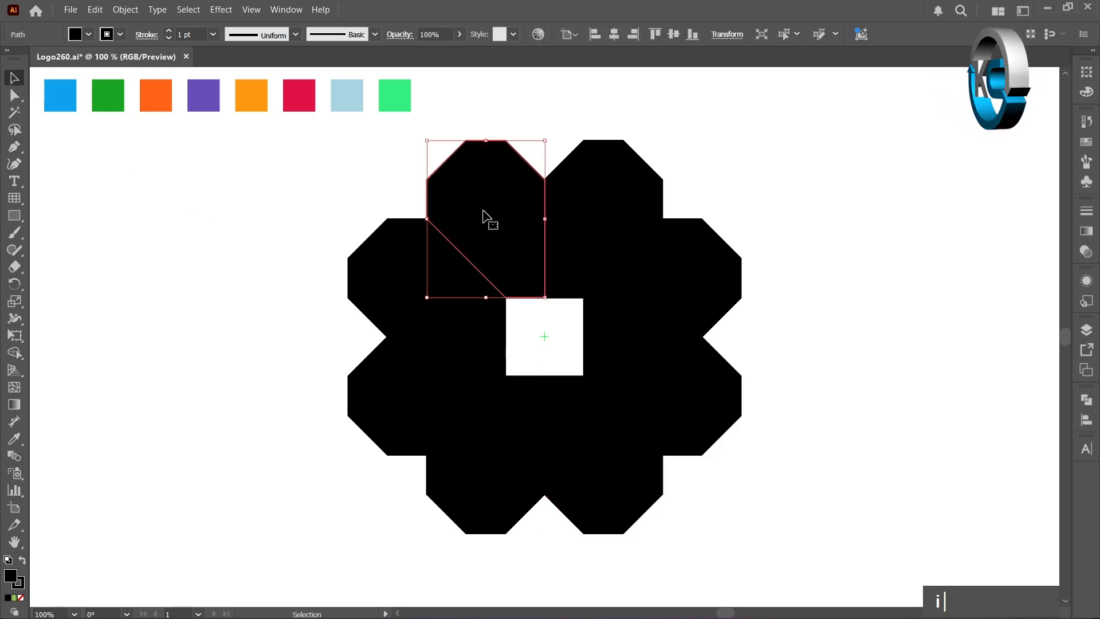
left_click(60, 93)
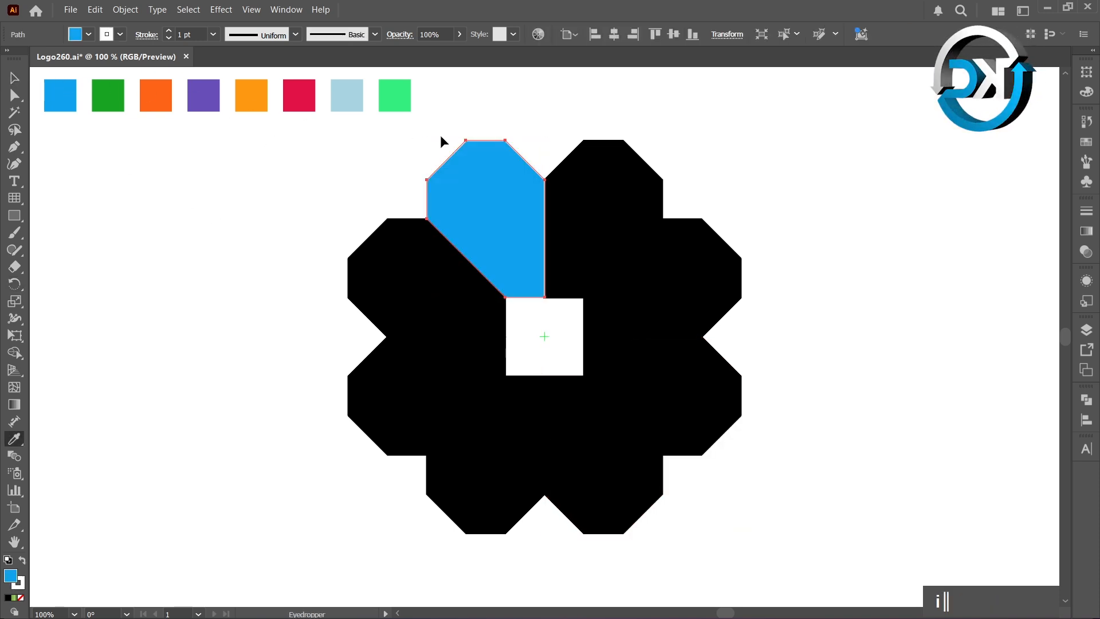
left_click(579, 175, "ctrl")
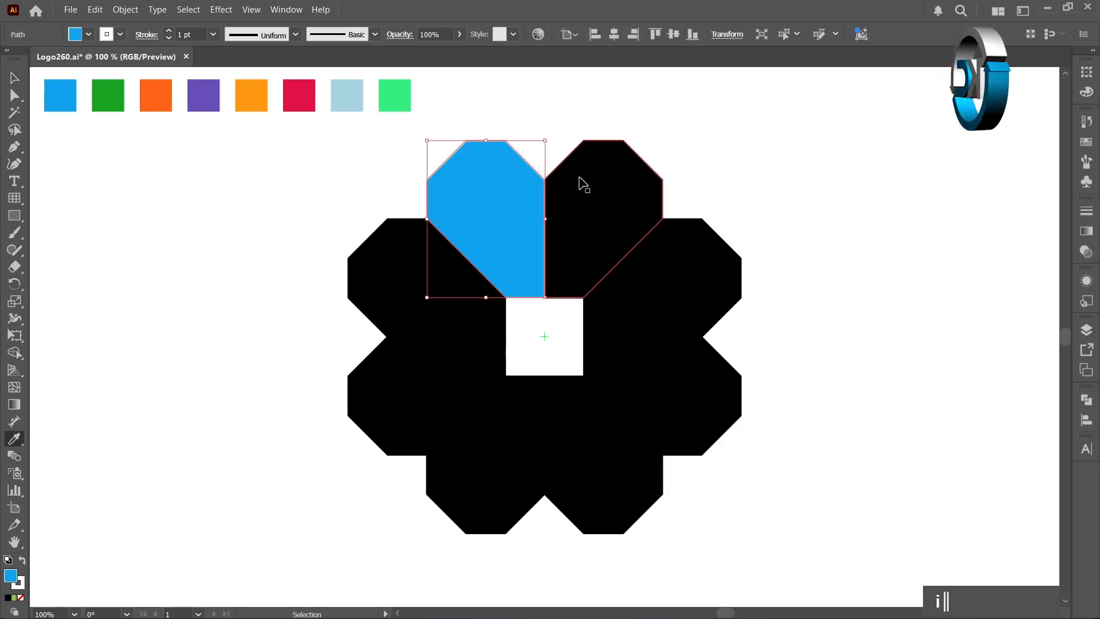
left_click(118, 91)
Continuing clockwise, color the upper right-side petal from the orange swatch and the lower right-side petal from the purple swatch
left_click(666, 251, "ctrl")
left_click(672, 257, "ctrl")
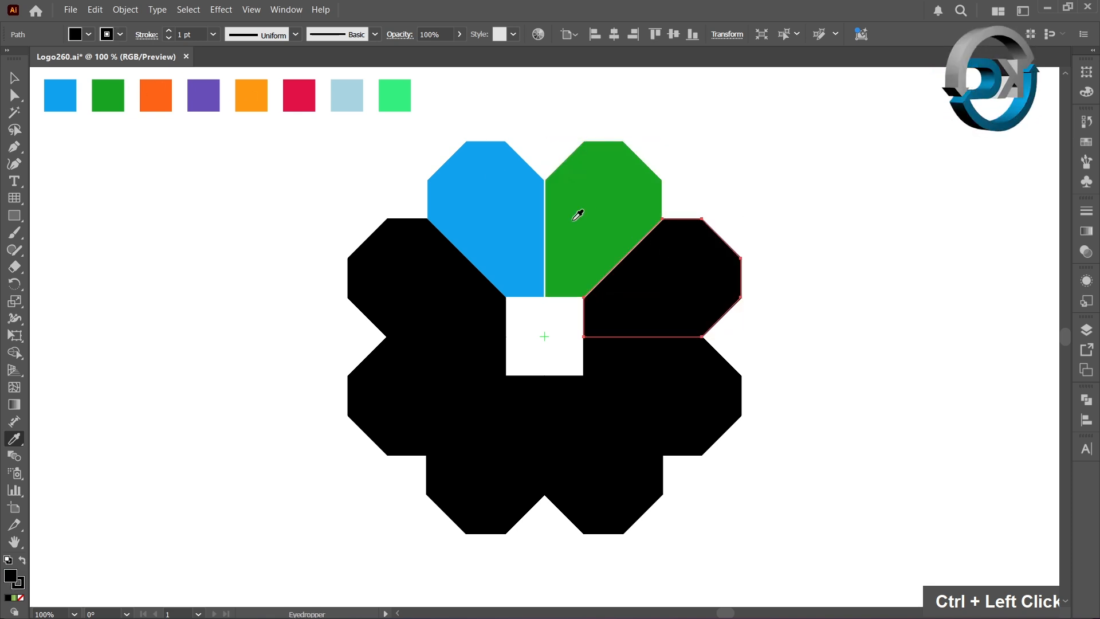
left_click(156, 83)
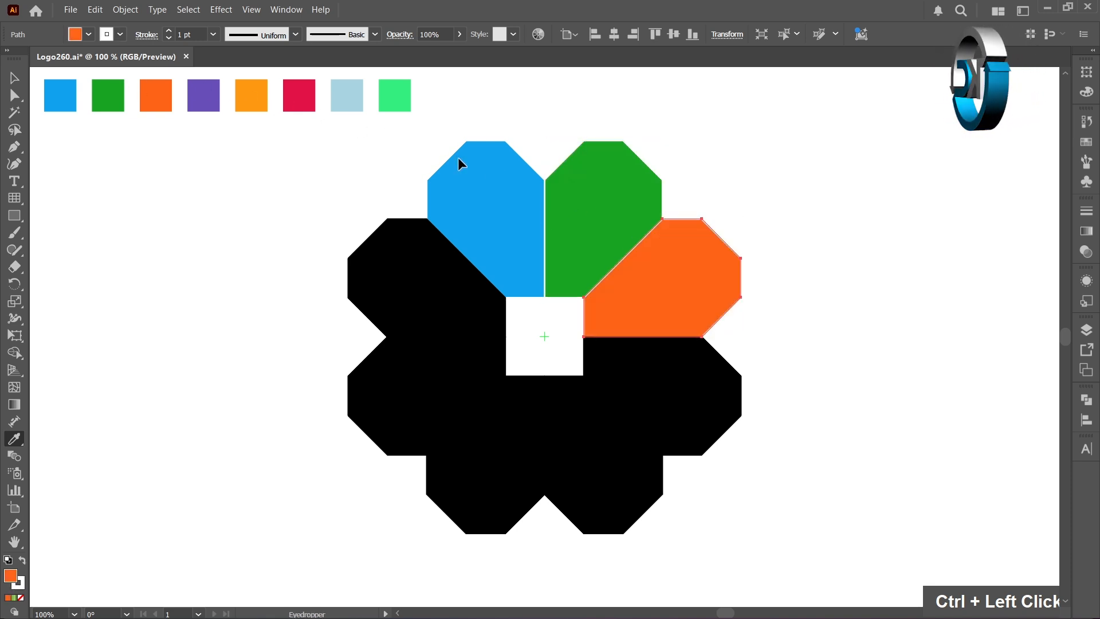
left_click(695, 361, "ctrl")
left_click(205, 92)
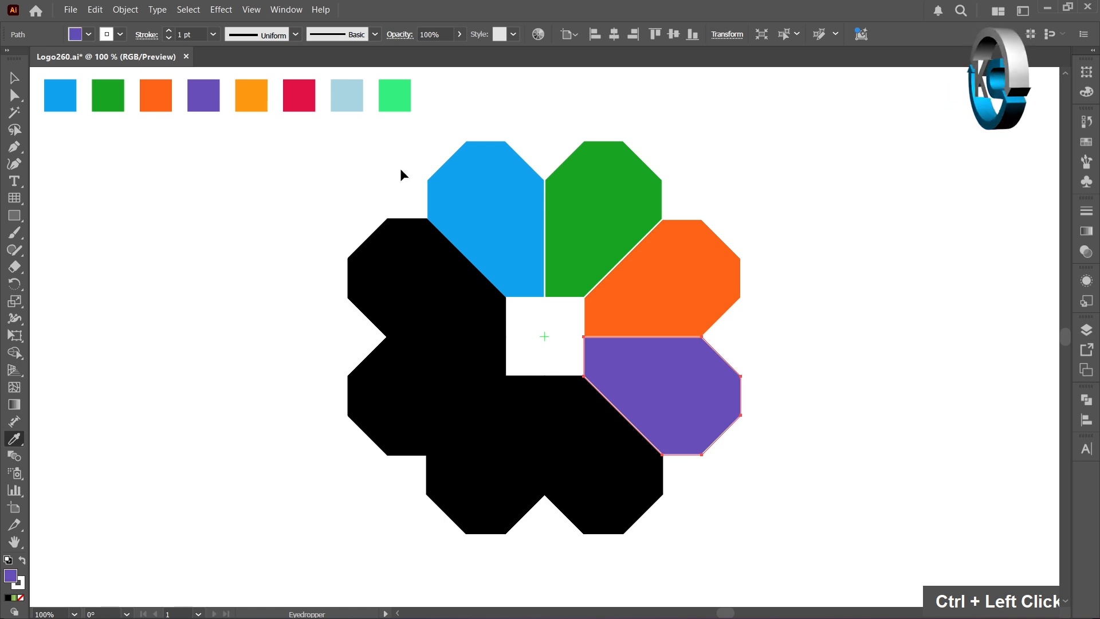
Color the bottom-right petal from the yellow-orange swatch and the bottom-left petal from the crimson swatch
left_click(566, 420, "ctrl")
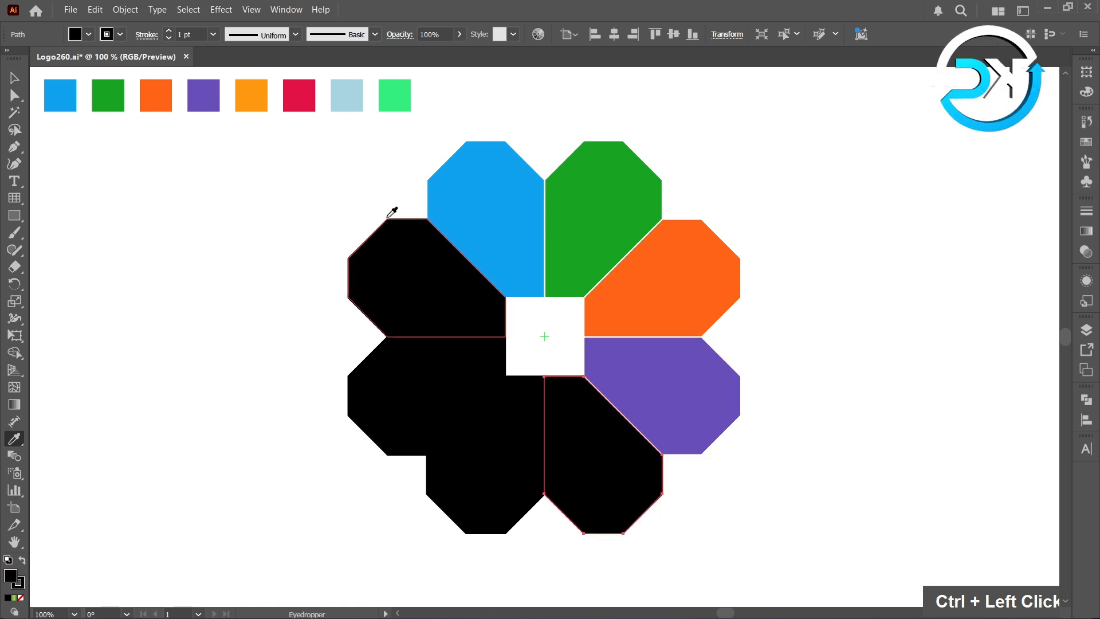
left_click(250, 95)
left_click(499, 413, "ctrl")
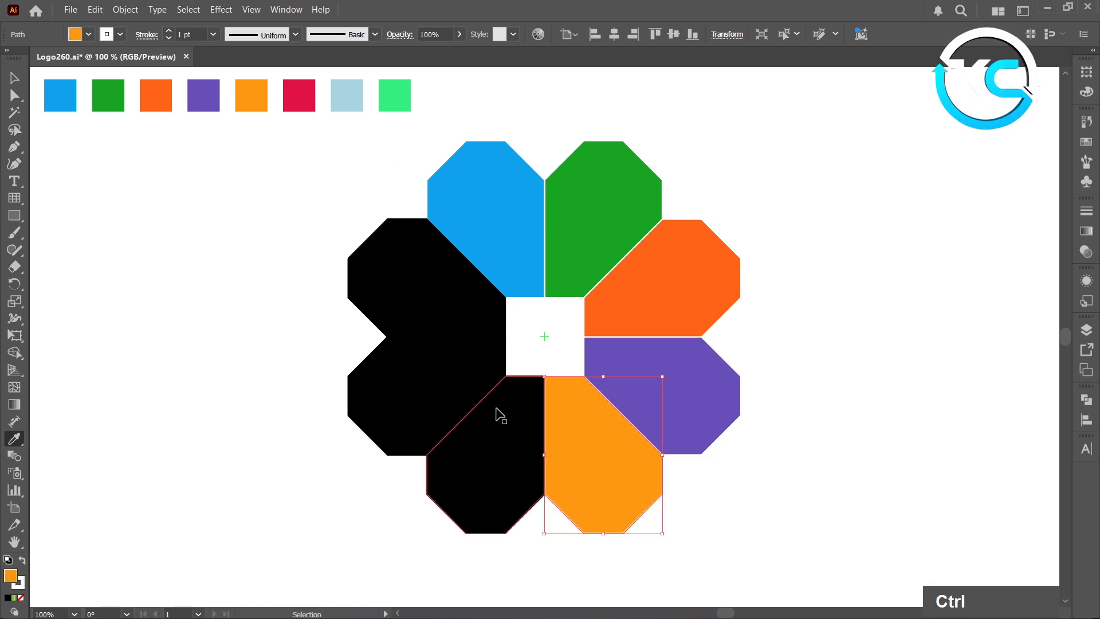
left_click(297, 86)
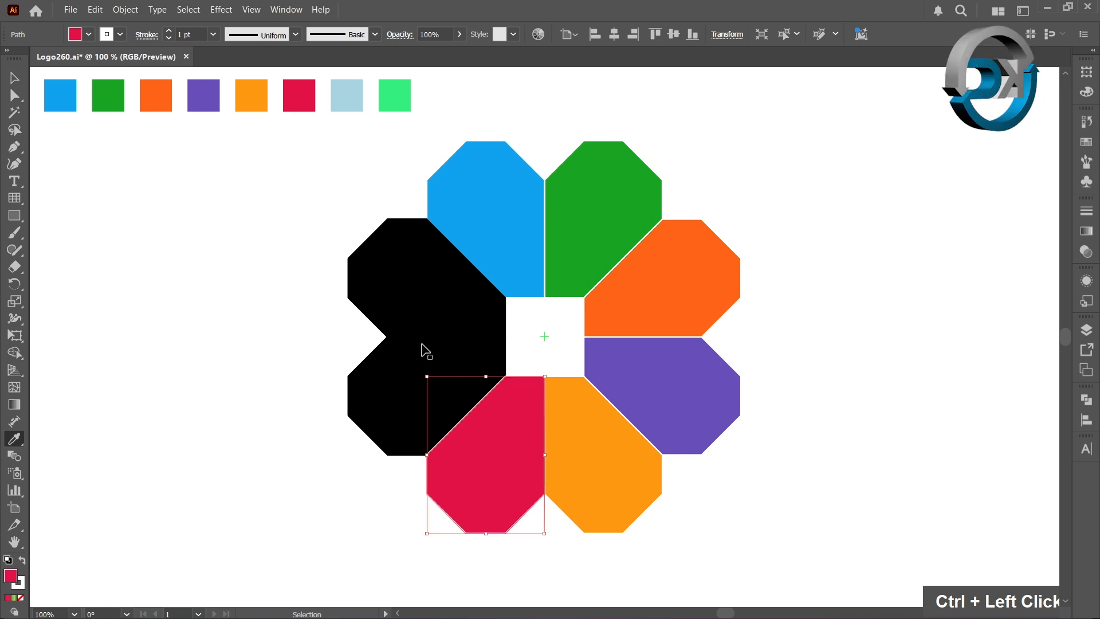
Color the lower left-side petal from the light blue swatch and the upper left-side petal from the light green swatch, and clear the selection
left_click(406, 382, "ctrl")
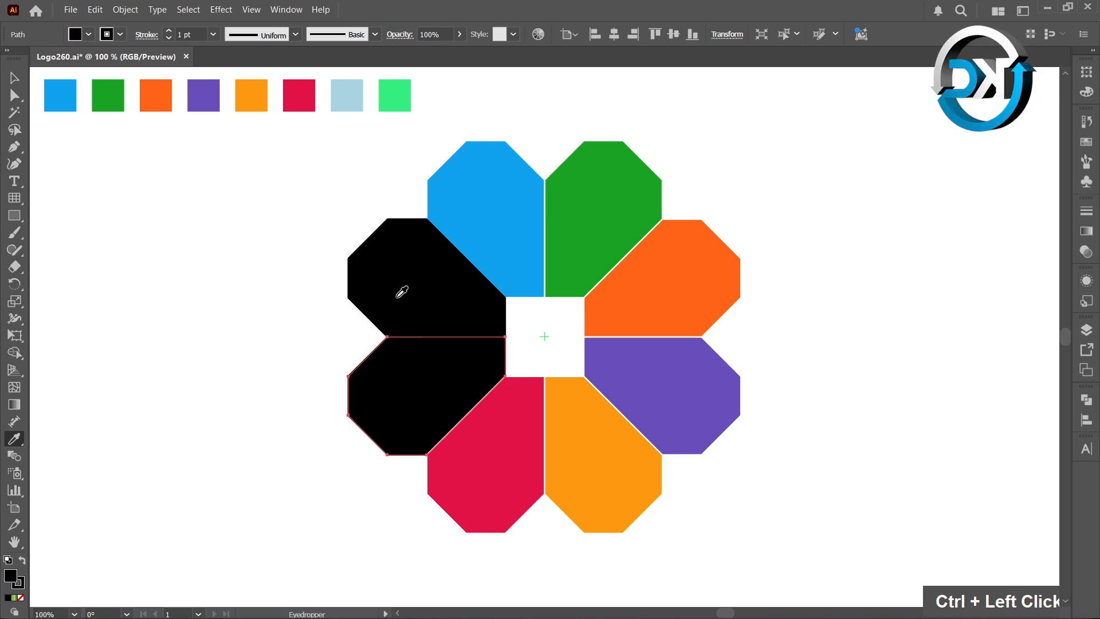
left_click(350, 106)
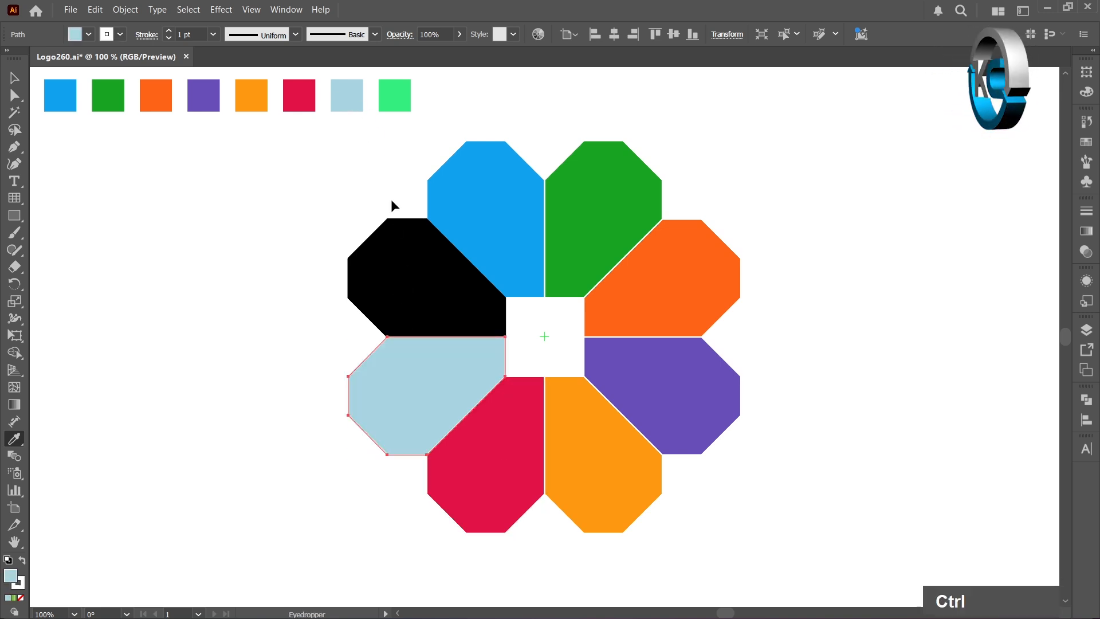
left_click(404, 243, "ctrl")
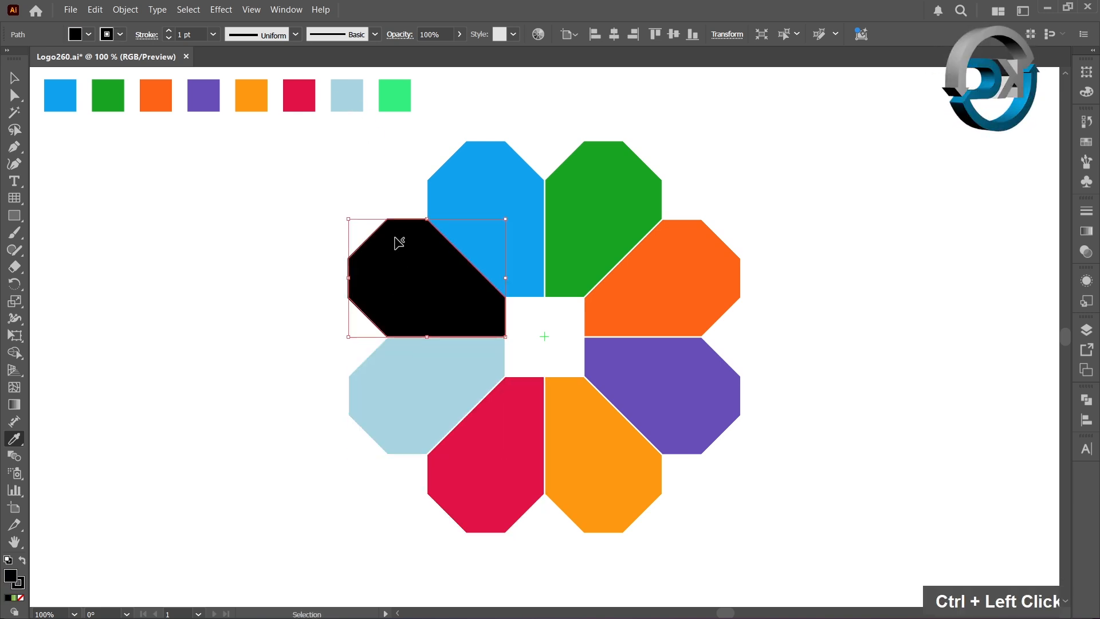
left_click(409, 93)
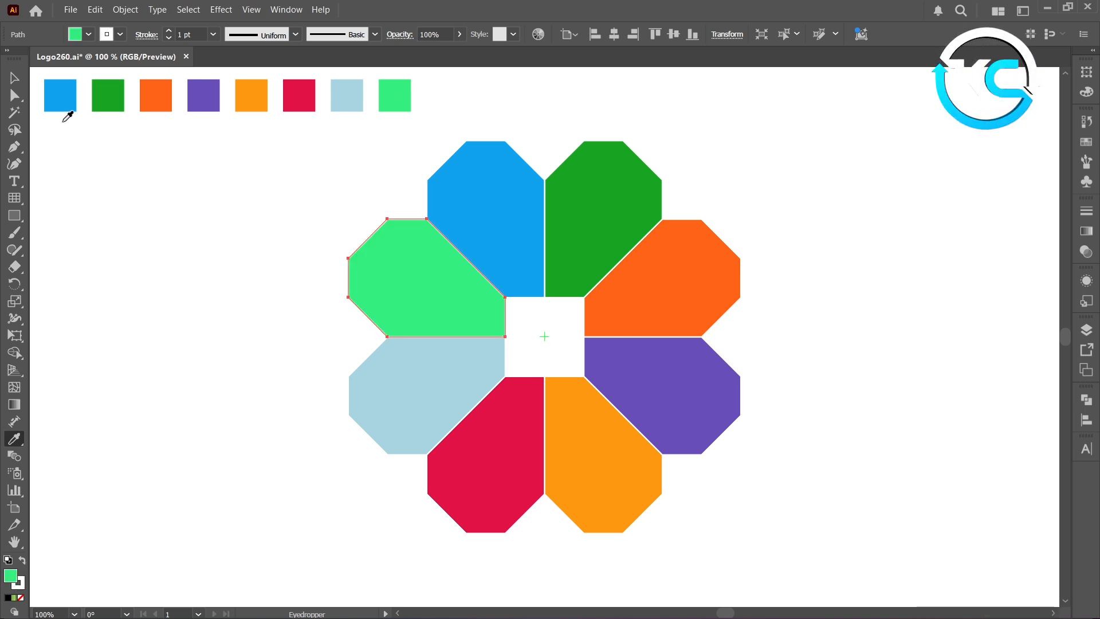
key("v")
left_click(136, 198)
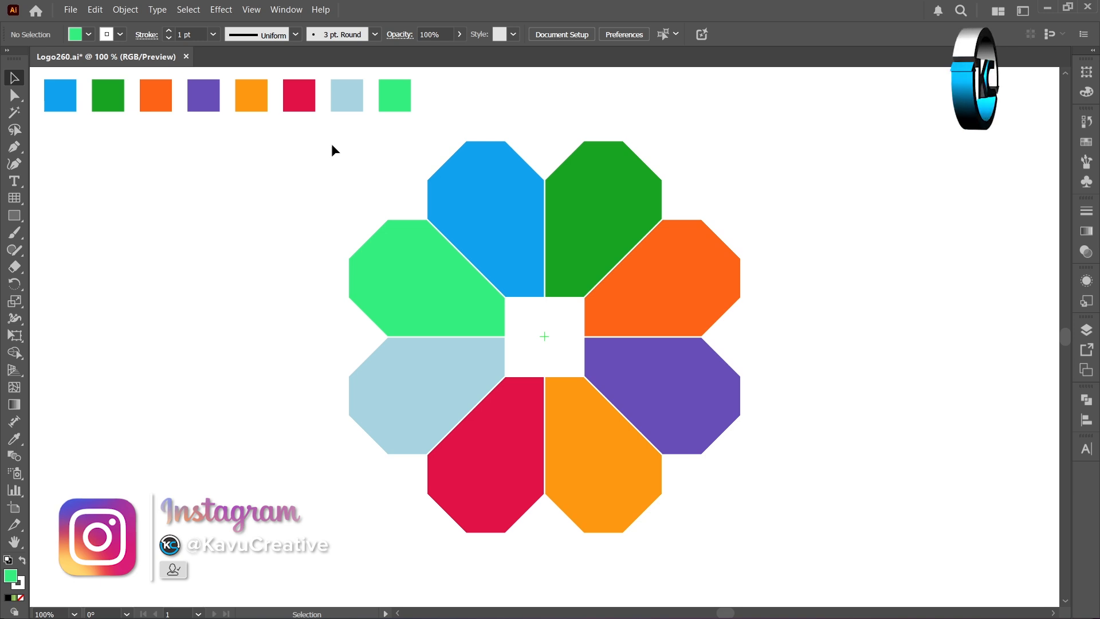
Expand the fill and stroke of all eight petals, split the artwork with Pathfinder Divide and deselect it
left_click_drag(324, 141, 779, 534)
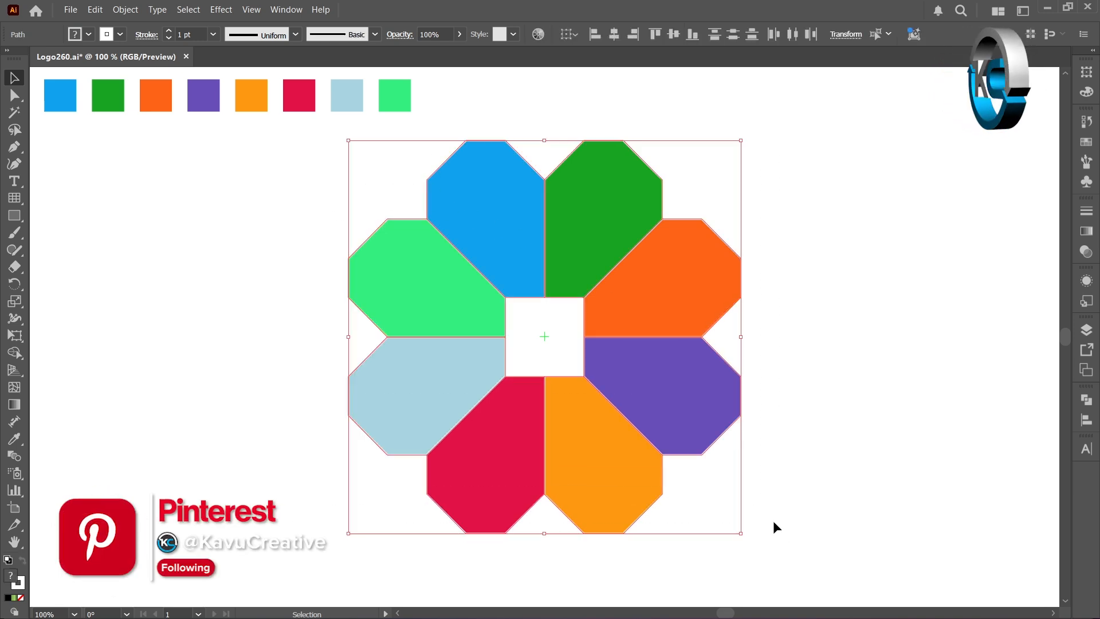
left_click(126, 10)
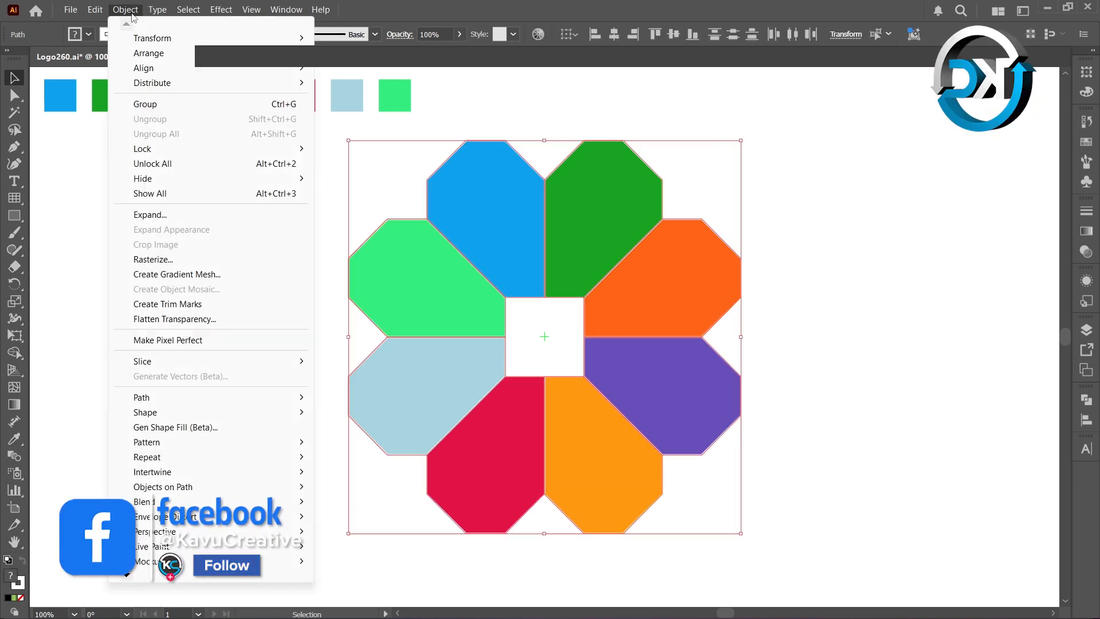
left_click(151, 214)
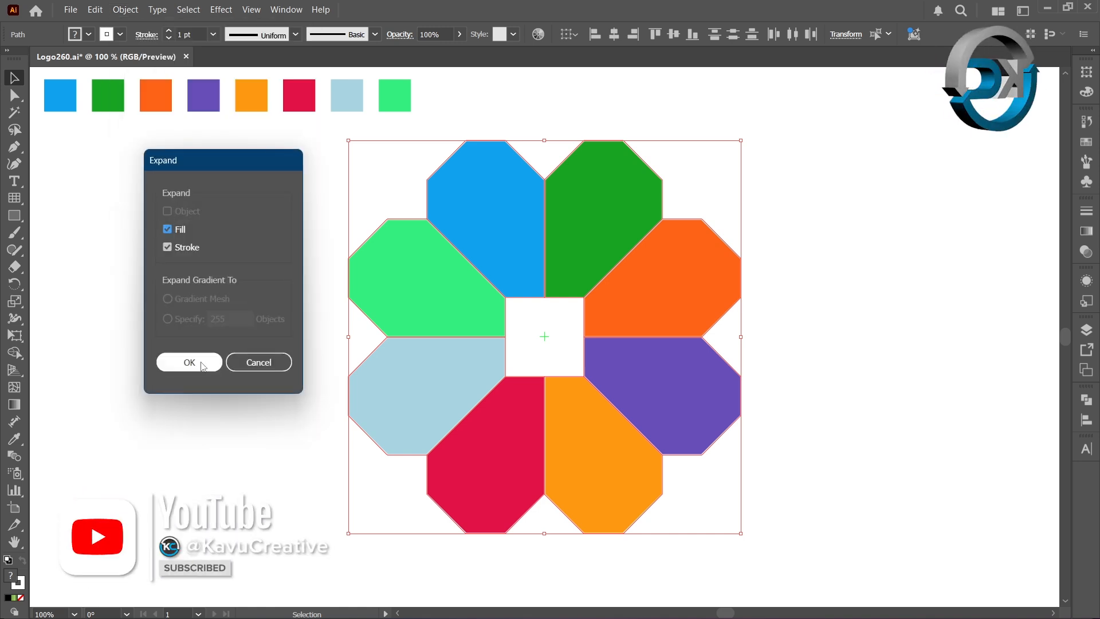
left_click(203, 367)
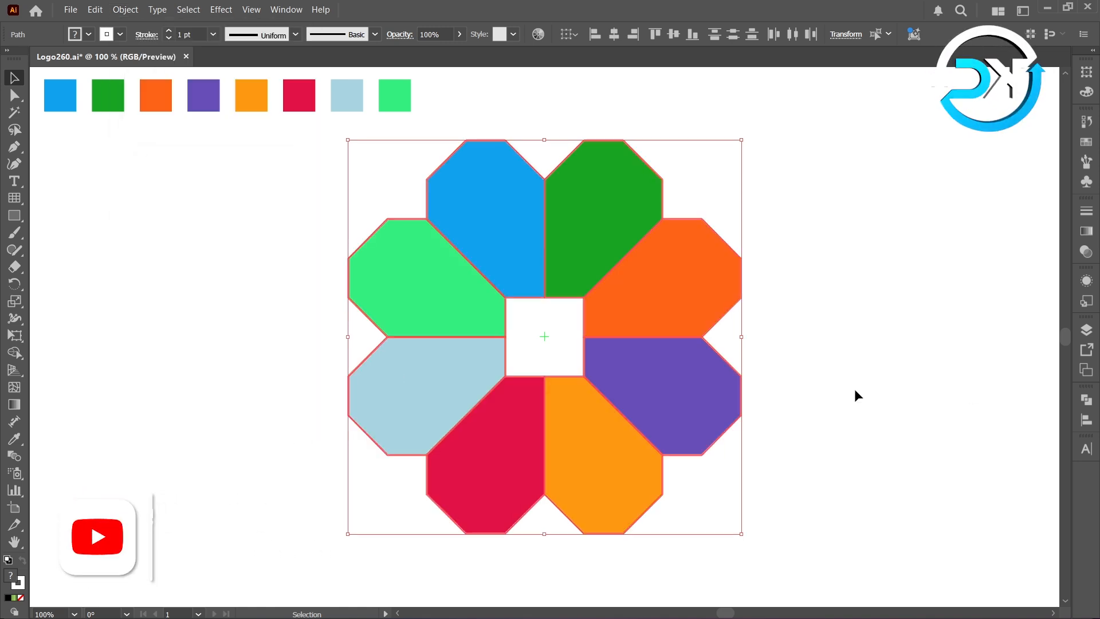
left_click(1090, 408)
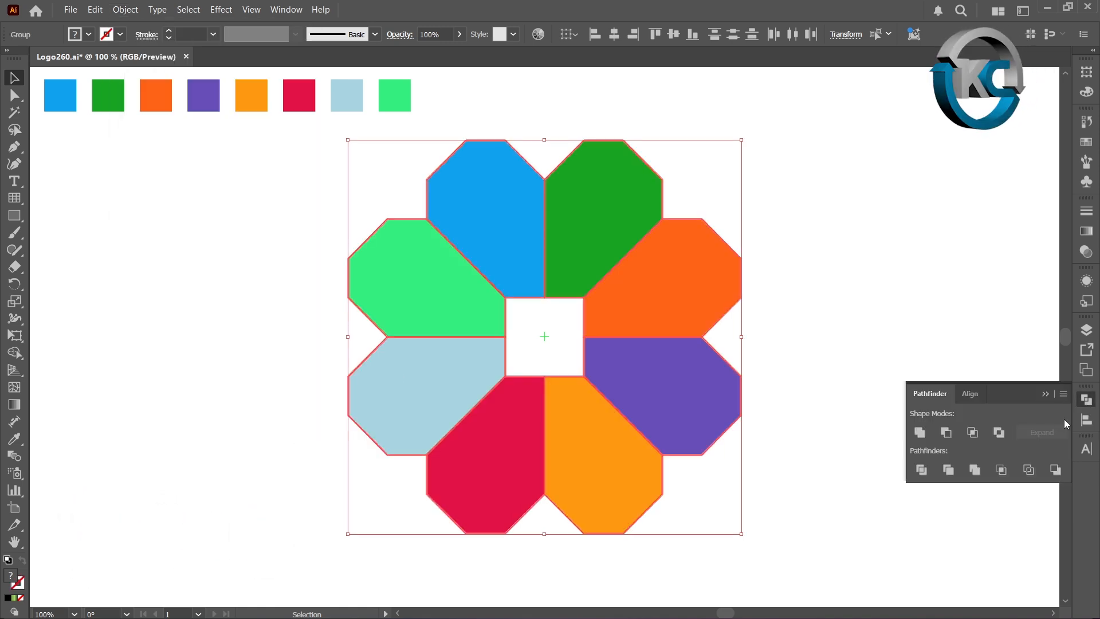
left_click(922, 470)
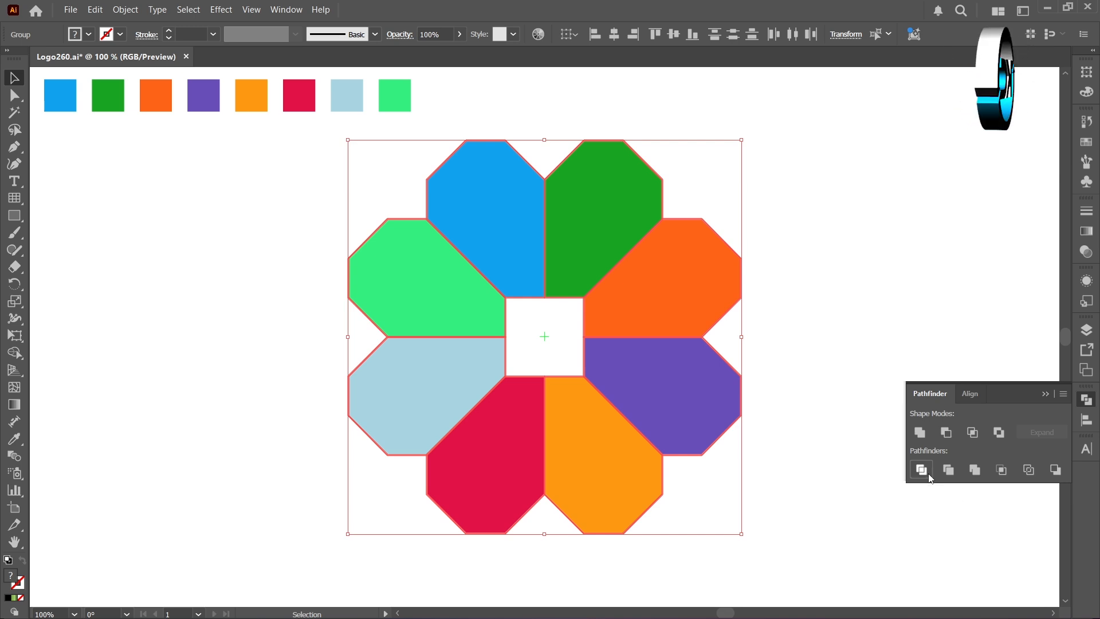
left_click(117, 215)
Select all the white outline pieces between the petals with the Magic Wand and delete them
left_click(16, 114)
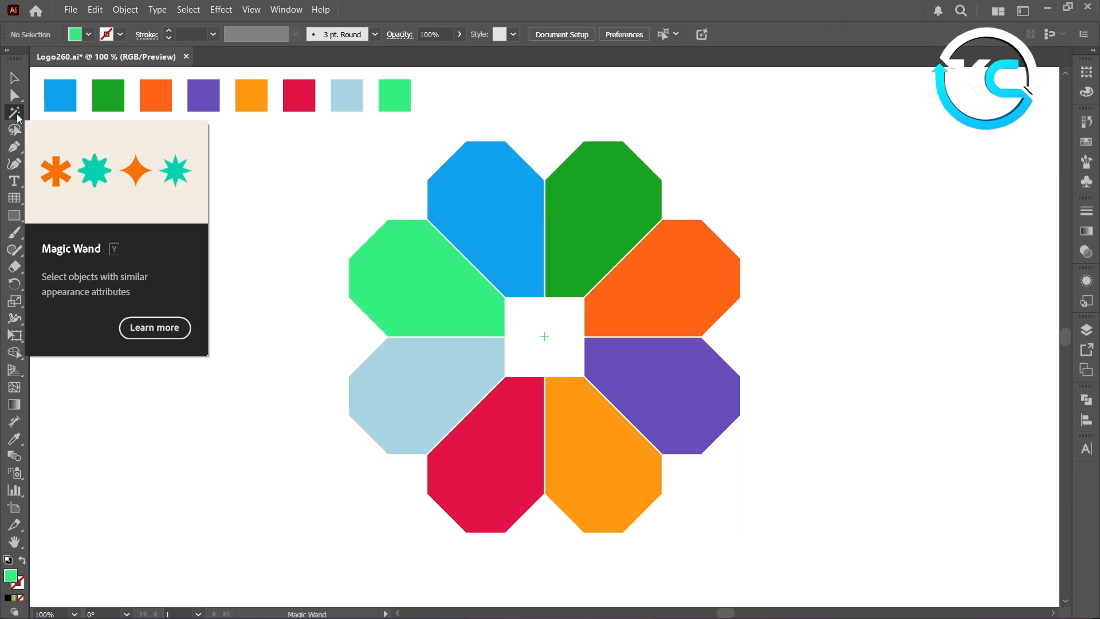
left_click(501, 291)
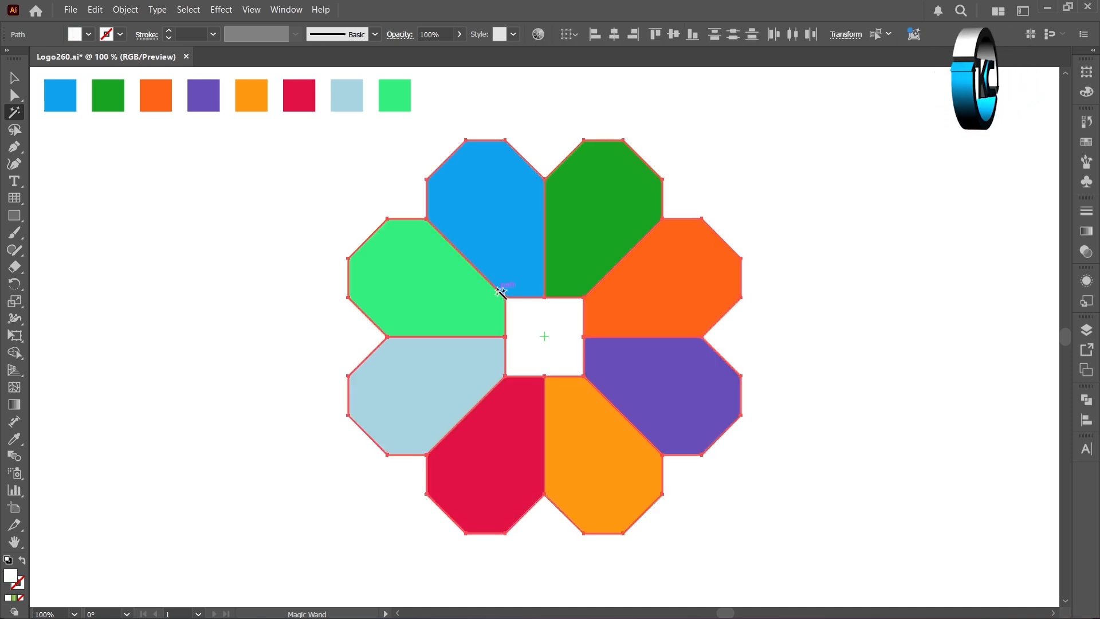
key("Delete")
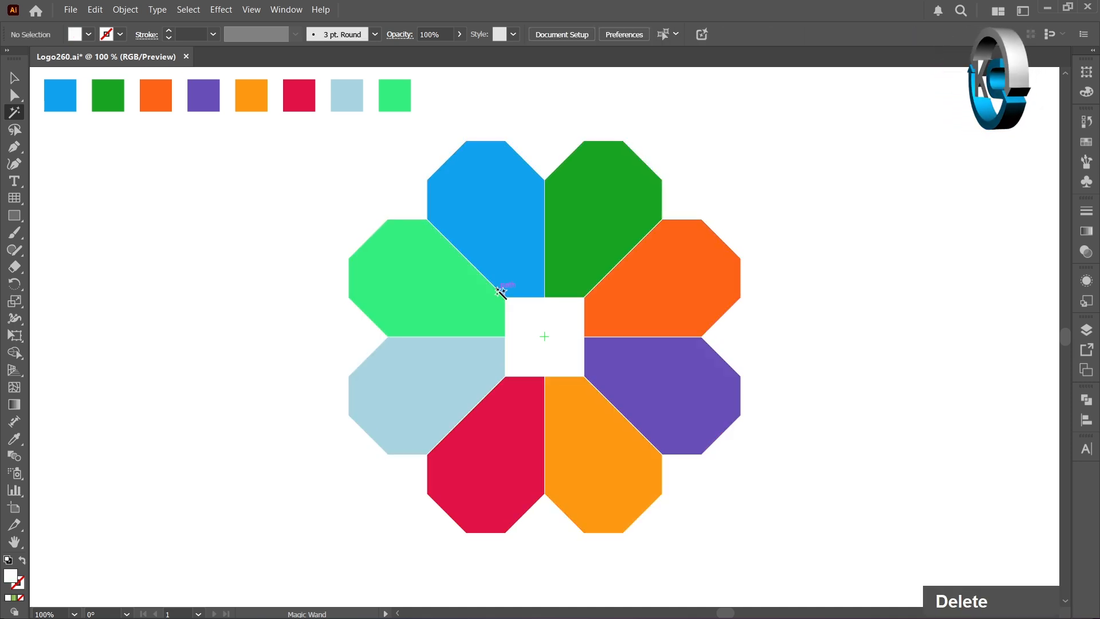
double_click(14, 77)
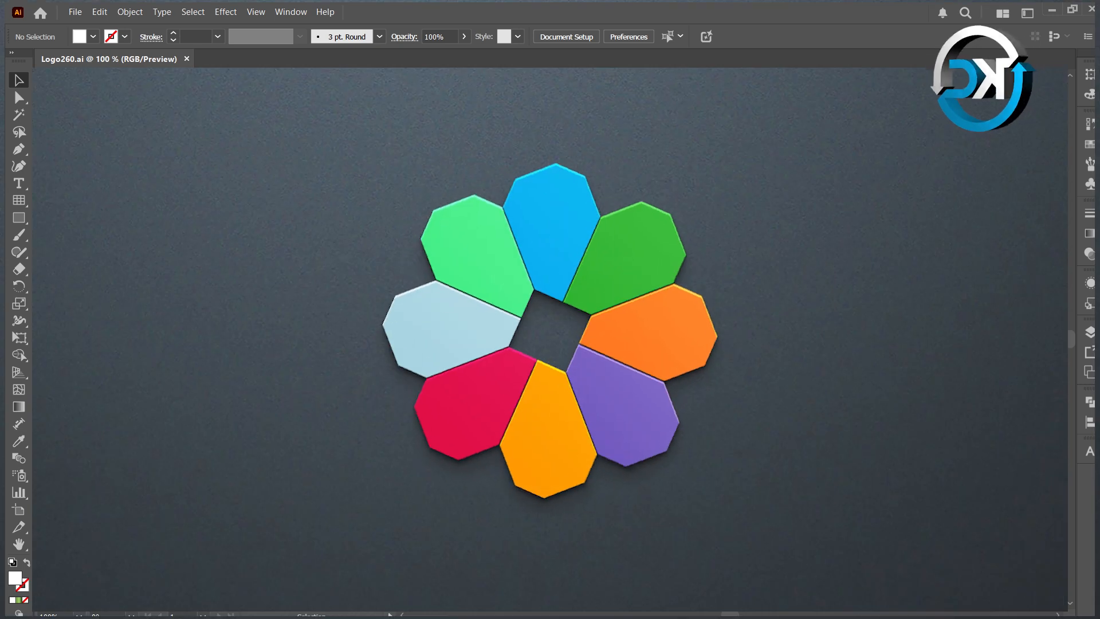